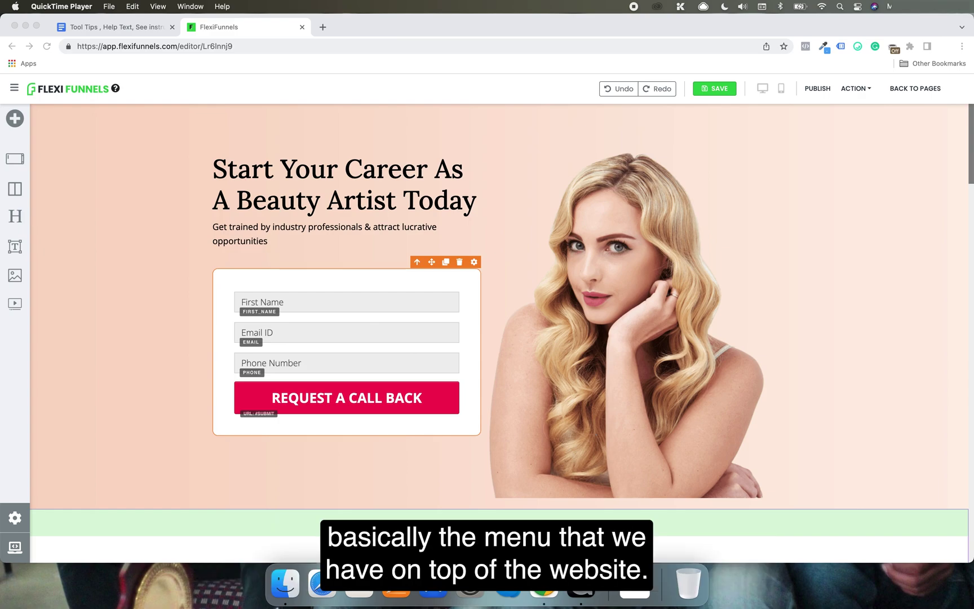
- Add a Header Navbar section with the LOREM IPSUM logo and menu links, and drag it to the page top
{"action": "left_click", "coordinate": [416, 500]}
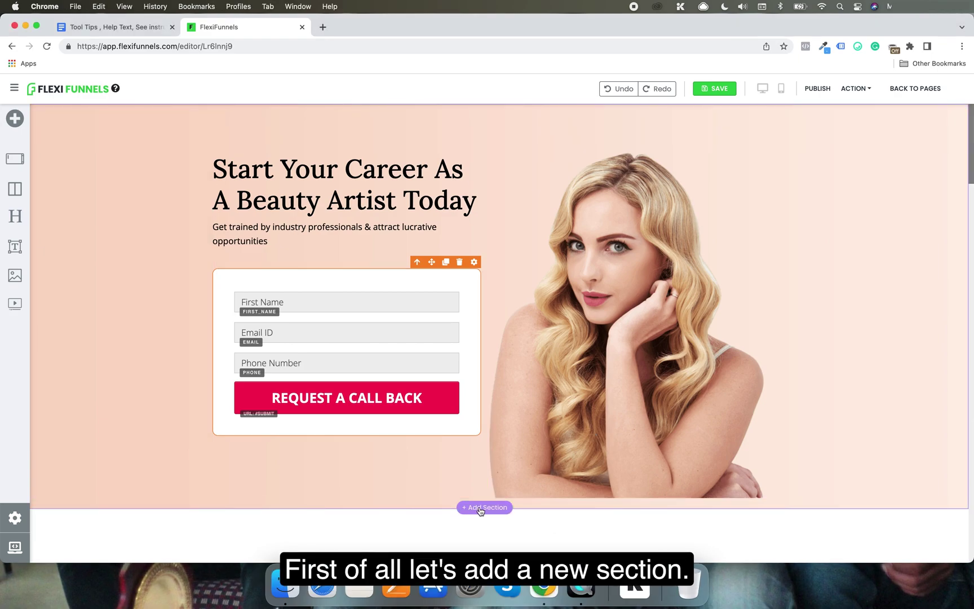
{"action": "left_click", "coordinate": [479, 509]}
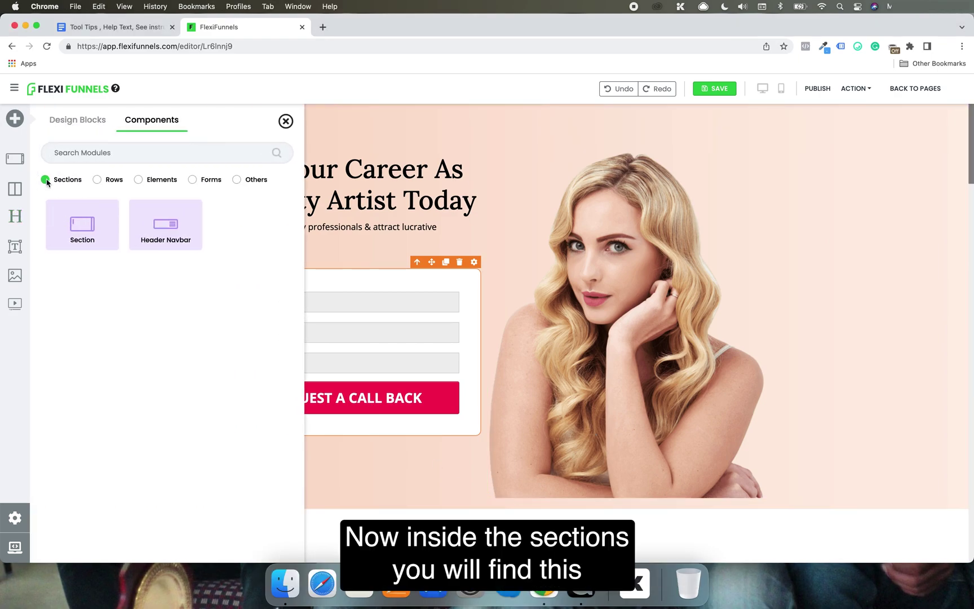
{"action": "left_click", "coordinate": [171, 237]}
{"action": "scroll", "coordinate": [500, 431], "scroll_direction": "down", "scroll_amount": 2}
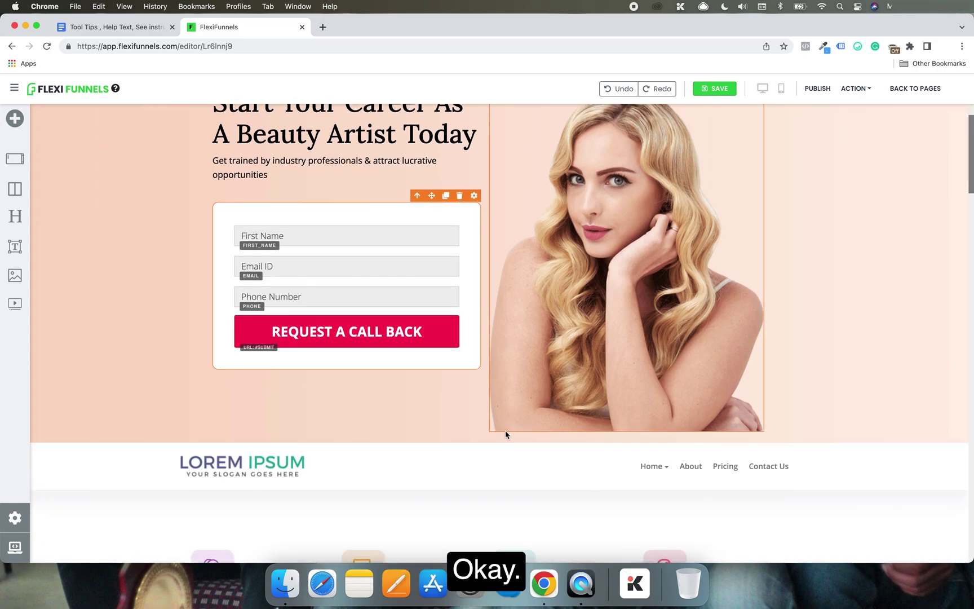
{"action": "mouse_move", "coordinate": [858, 457]}
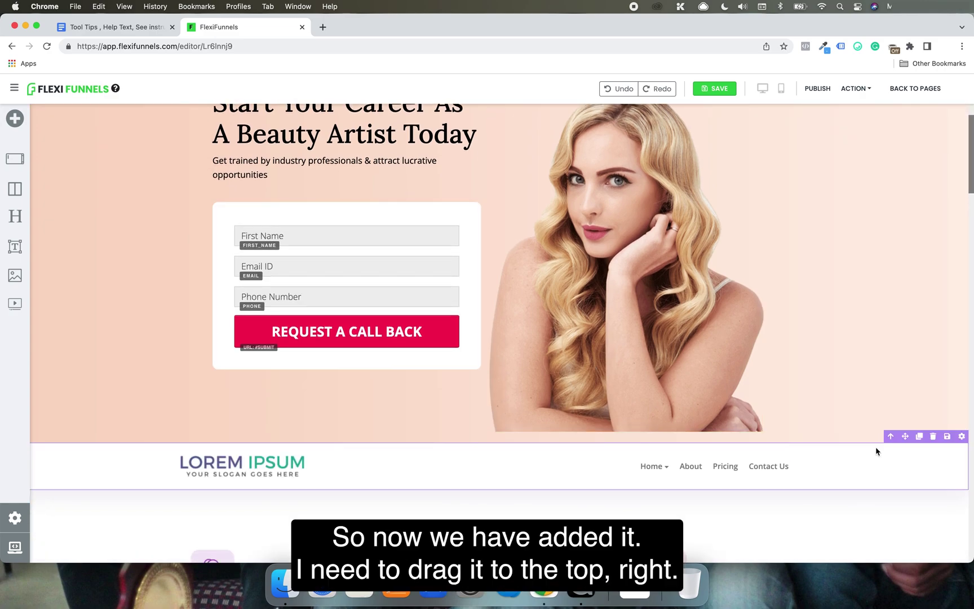
{"action": "left_click_drag", "start_coordinate": [906, 436], "coordinate": [904, 135]}
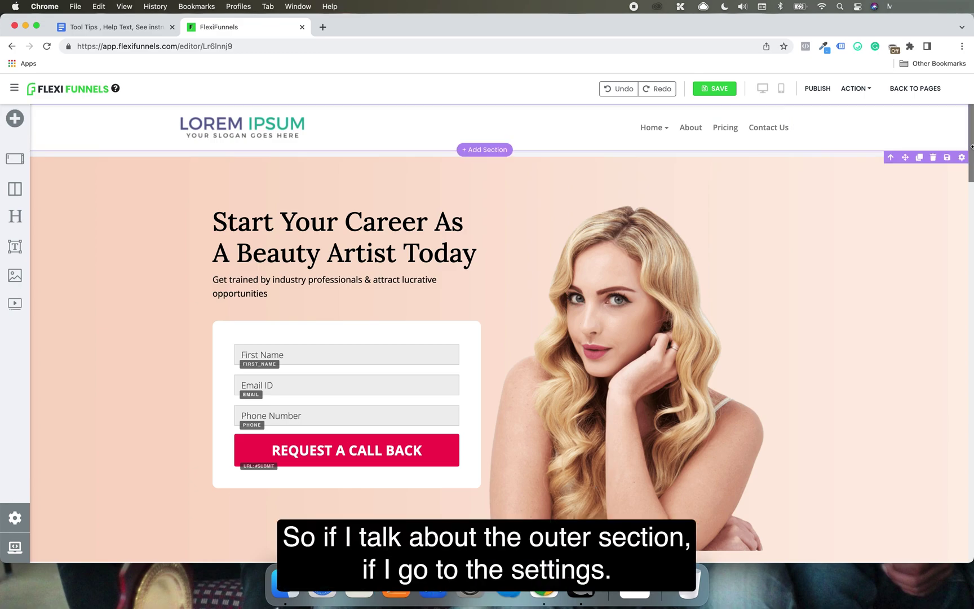
- Change the outer header section's background from white to light grey #BDBDBD
{"action": "left_click", "coordinate": [961, 157]}
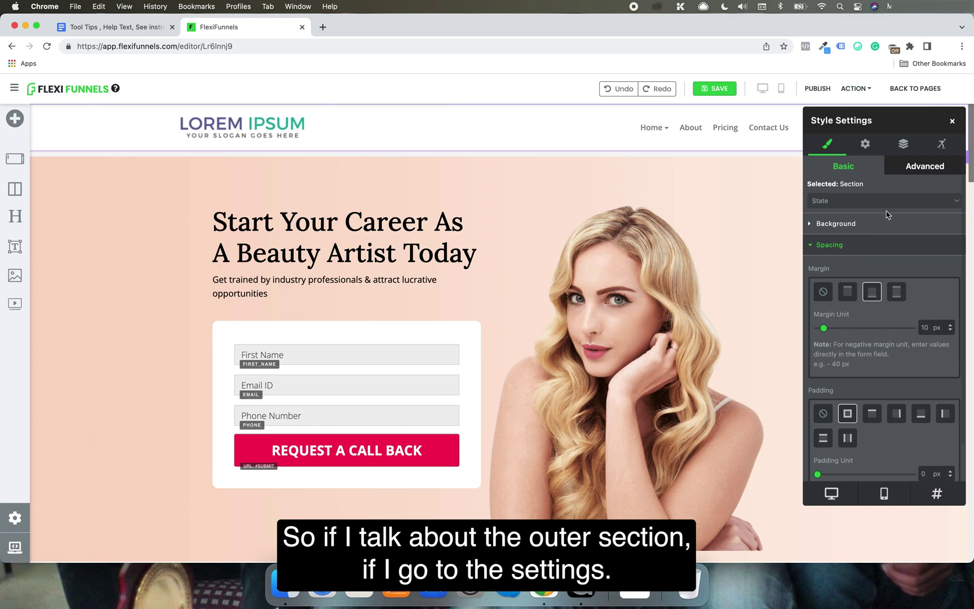
{"action": "left_click", "coordinate": [807, 246]}
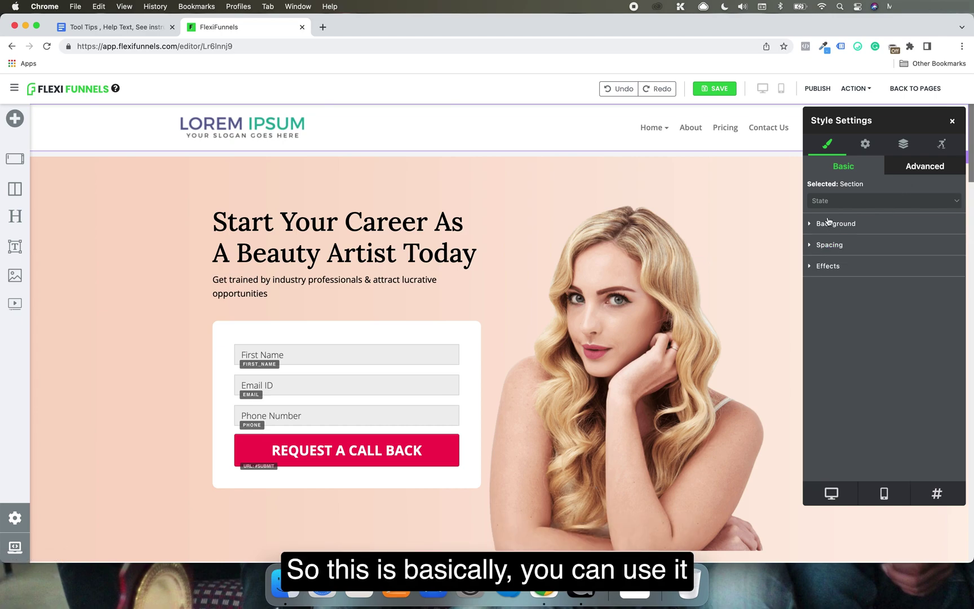
{"action": "left_click", "coordinate": [824, 223]}
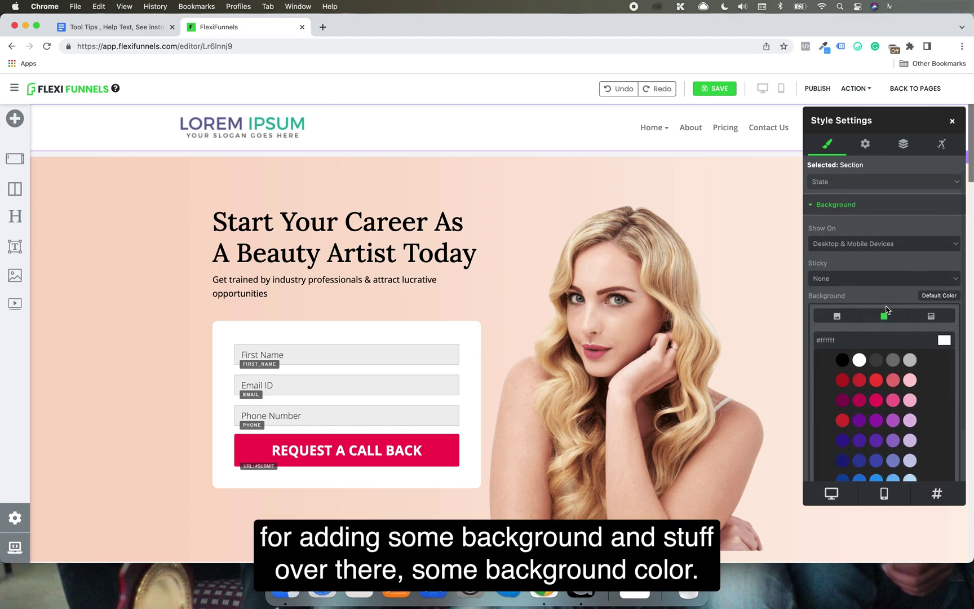
{"action": "scroll", "coordinate": [886, 309], "scroll_direction": "down", "scroll_amount": 2}
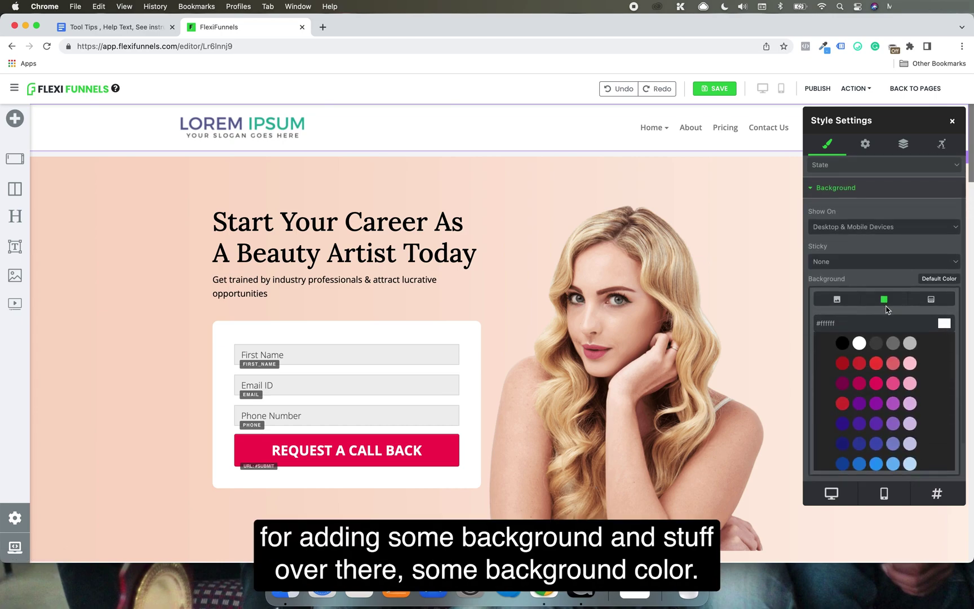
{"action": "left_click", "coordinate": [911, 344]}
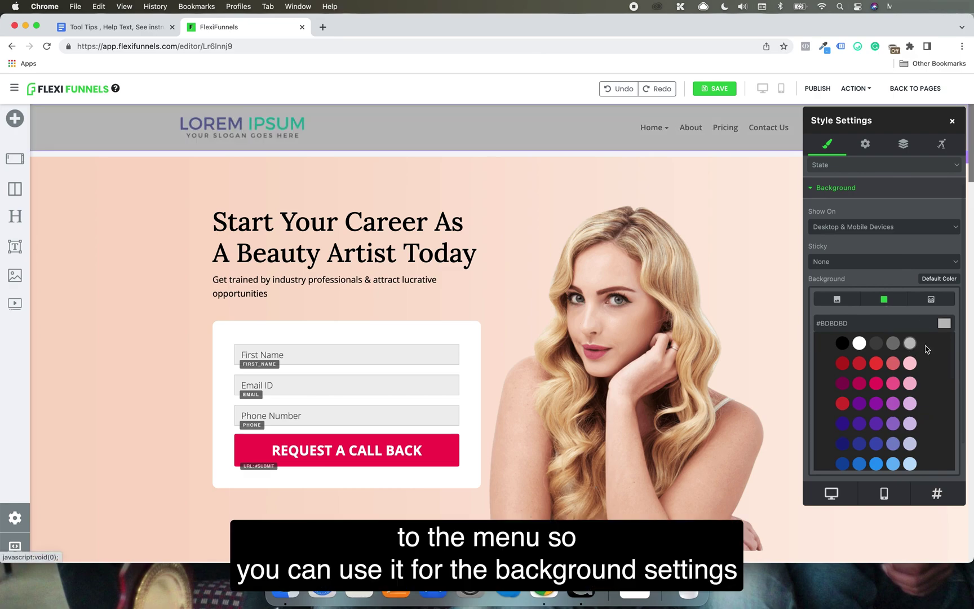
{"action": "left_click", "coordinate": [824, 188]}
{"action": "left_click", "coordinate": [831, 273]}
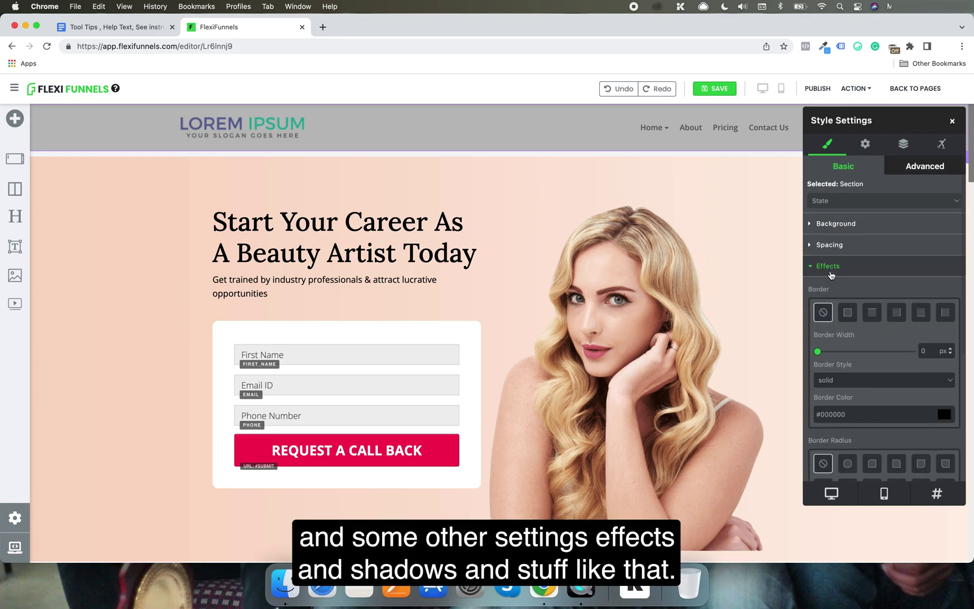
{"action": "left_click", "coordinate": [832, 274]}
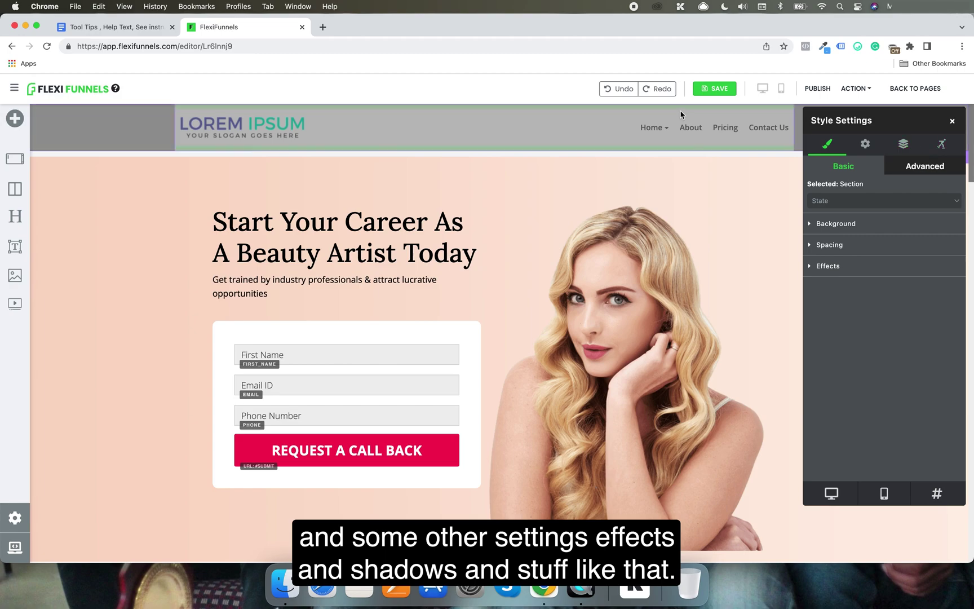
{"action": "left_click", "coordinate": [381, 120]}
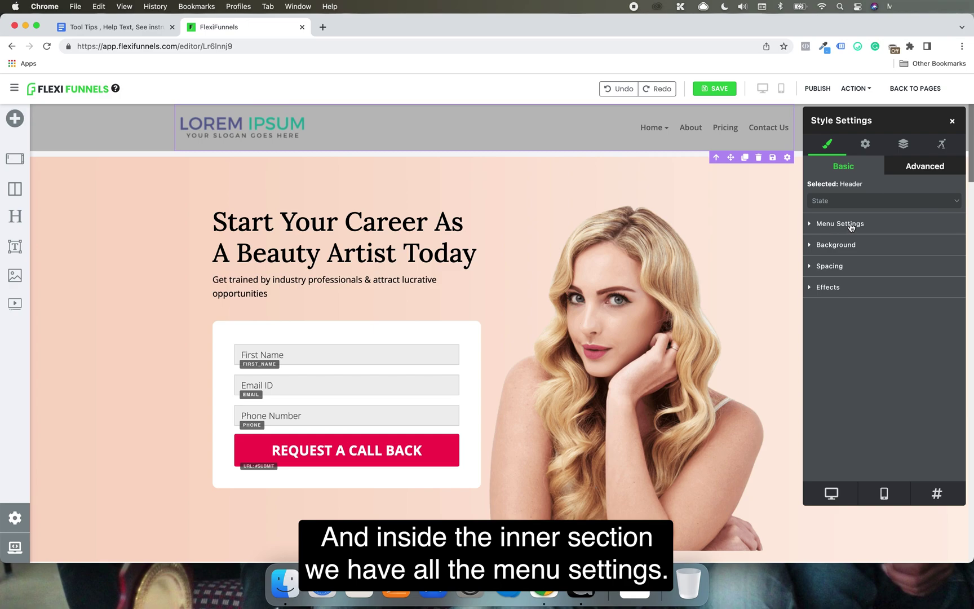
- In Menu Settings, raise the menu text size to 15 px and set the logo image width to 80%
{"action": "left_click", "coordinate": [851, 224]}
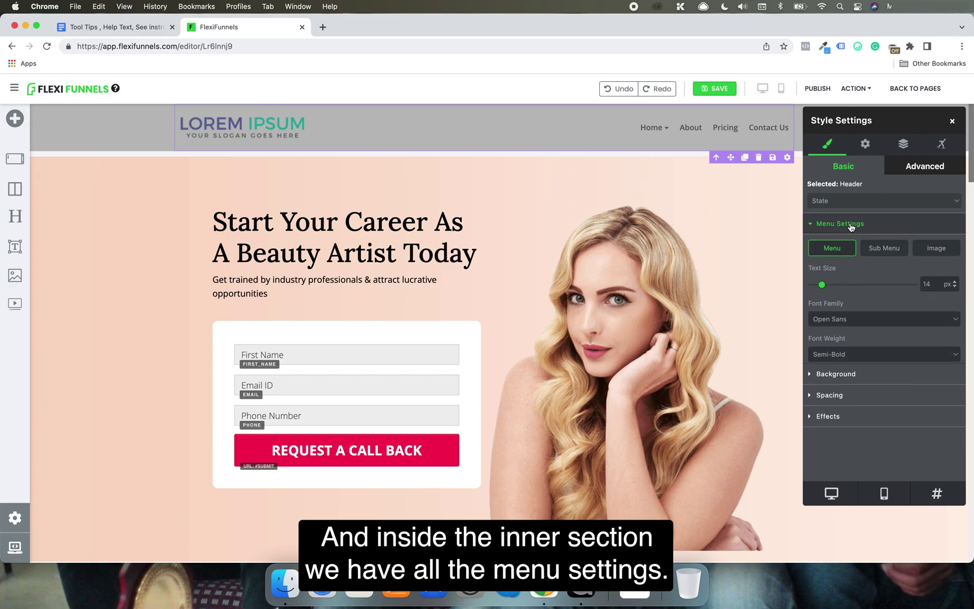
{"action": "left_click_drag", "start_coordinate": [822, 290], "coordinate": [822, 291]}
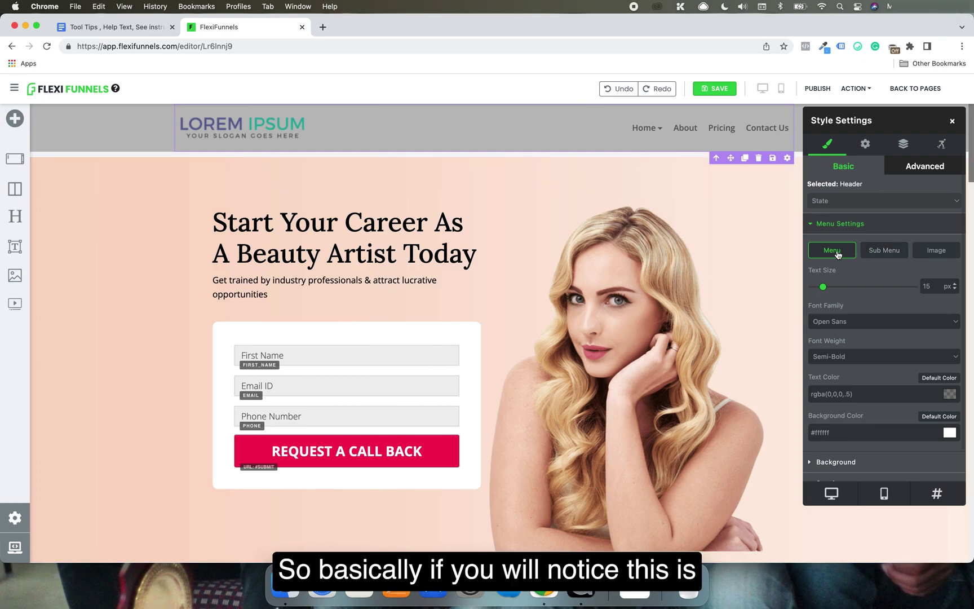
{"action": "left_click", "coordinate": [883, 251]}
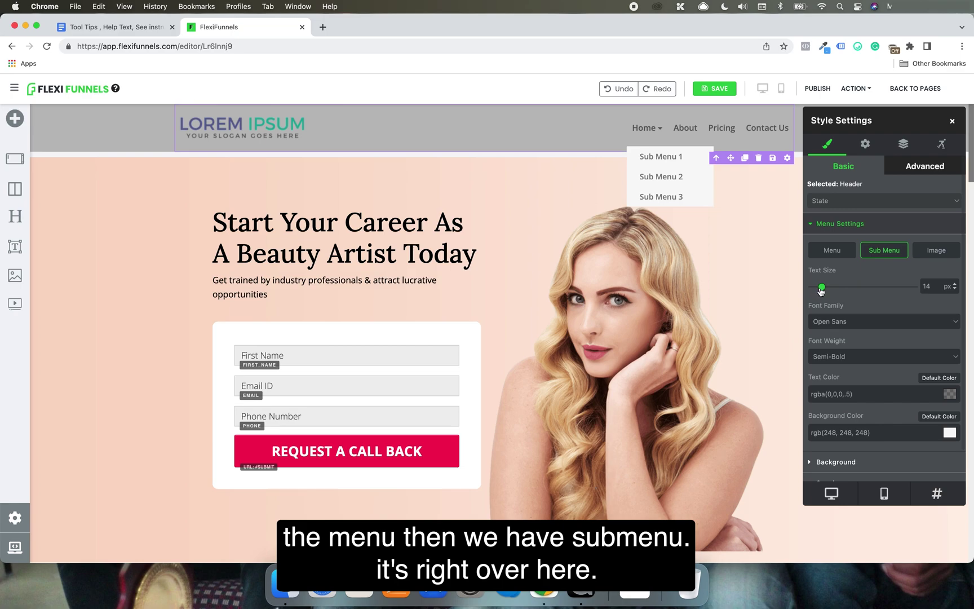
{"action": "left_click_drag", "start_coordinate": [821, 290], "coordinate": [821, 287]}
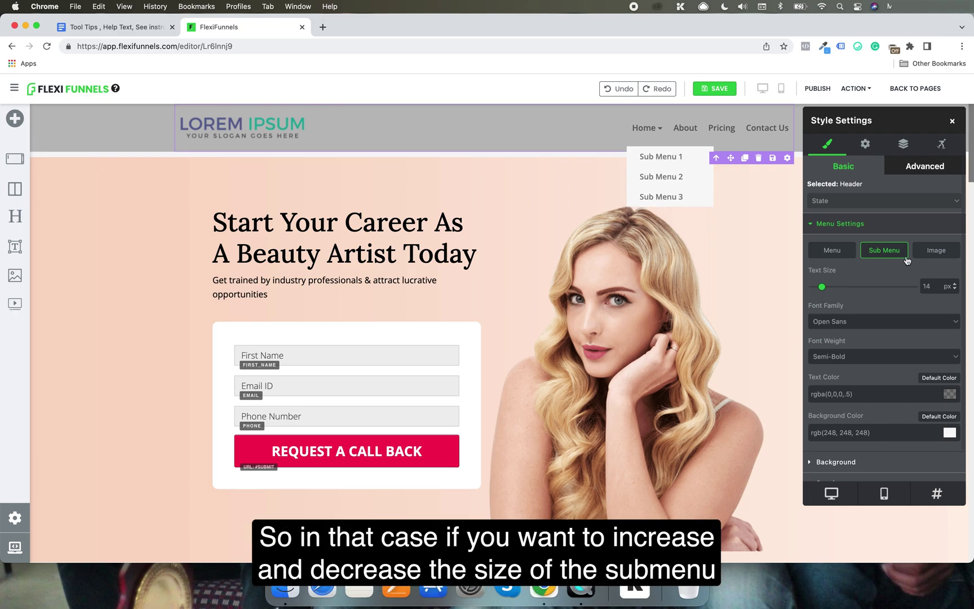
{"action": "left_click", "coordinate": [936, 250]}
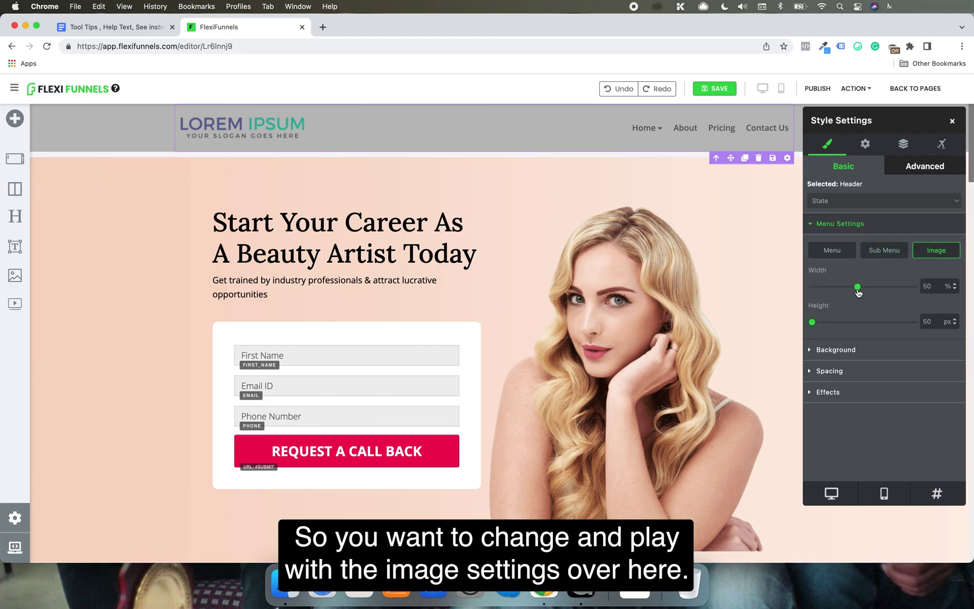
{"action": "left_click_drag", "start_coordinate": [857, 290], "coordinate": [892, 290]}
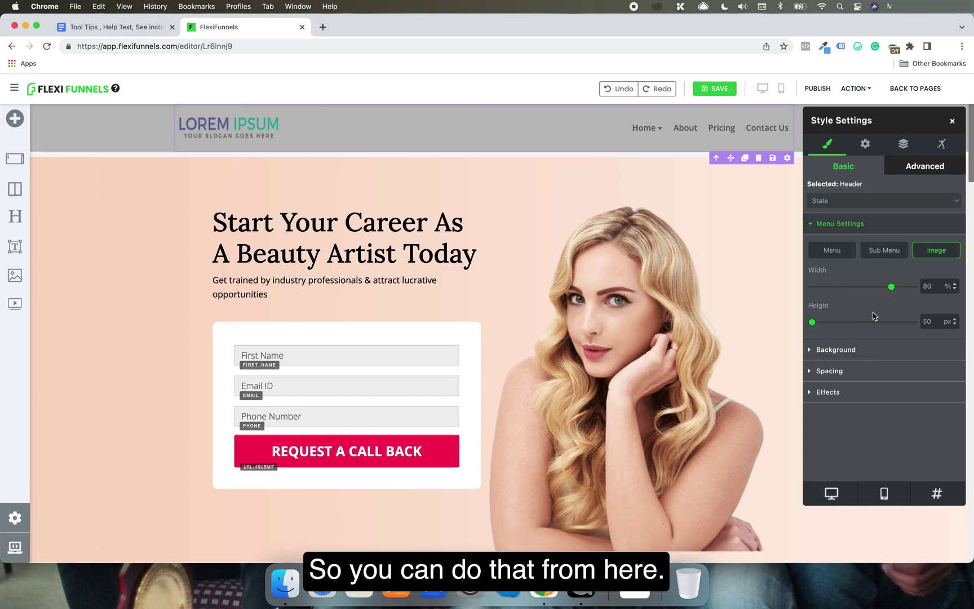
{"action": "left_click", "coordinate": [829, 251]}
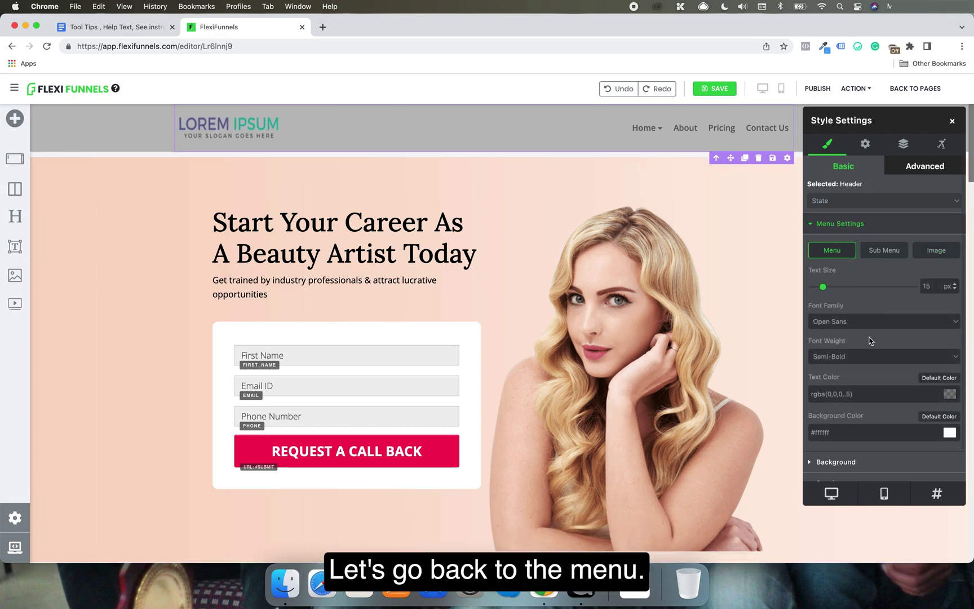
{"action": "scroll", "coordinate": [887, 306], "scroll_direction": "down", "scroll_amount": 2}
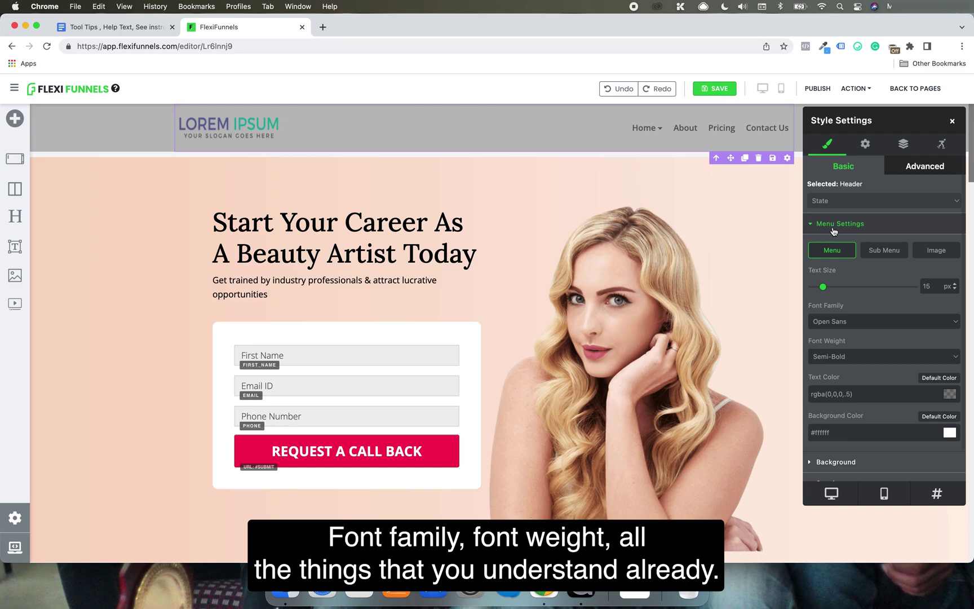
{"action": "left_click", "coordinate": [840, 223]}
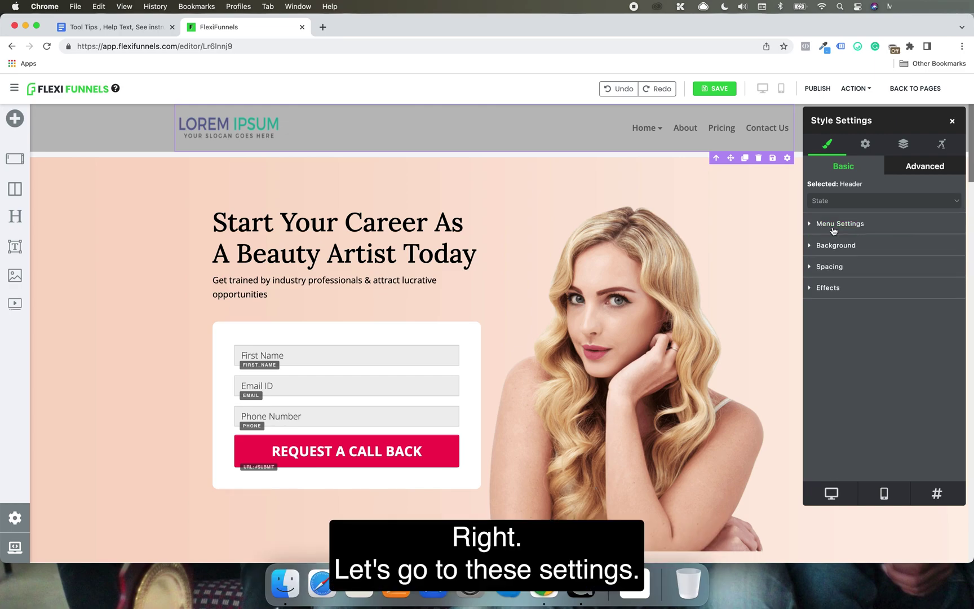
- Open the edit dialog for Sub Menu 1 under Home
{"action": "left_click", "coordinate": [865, 147]}
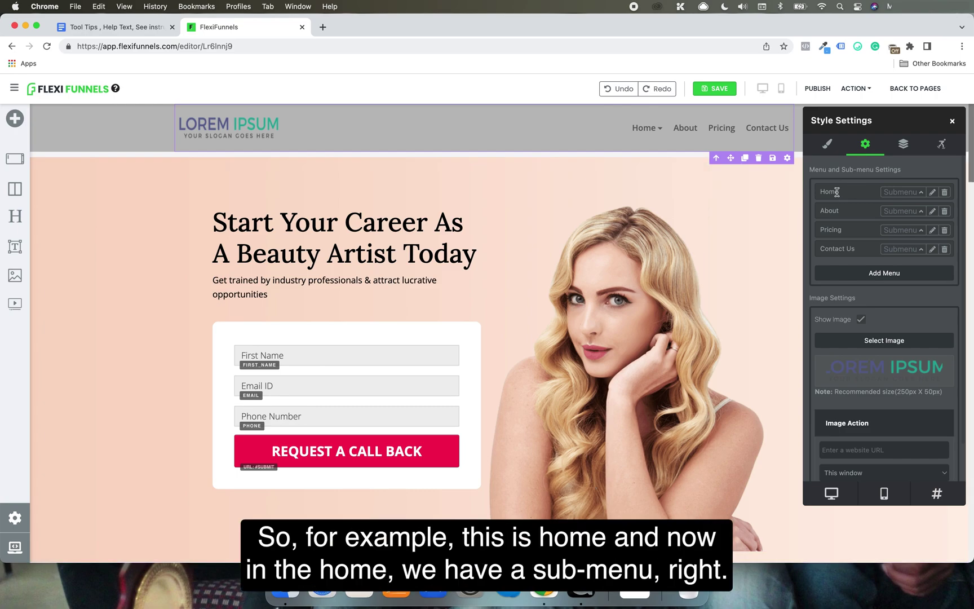
{"action": "left_click", "coordinate": [916, 196]}
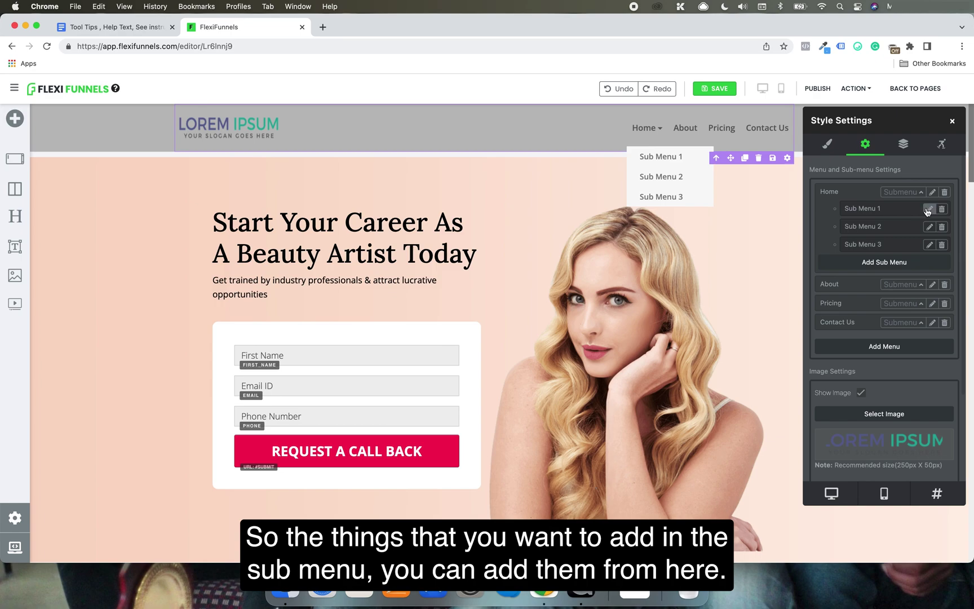
{"action": "left_click", "coordinate": [927, 210]}
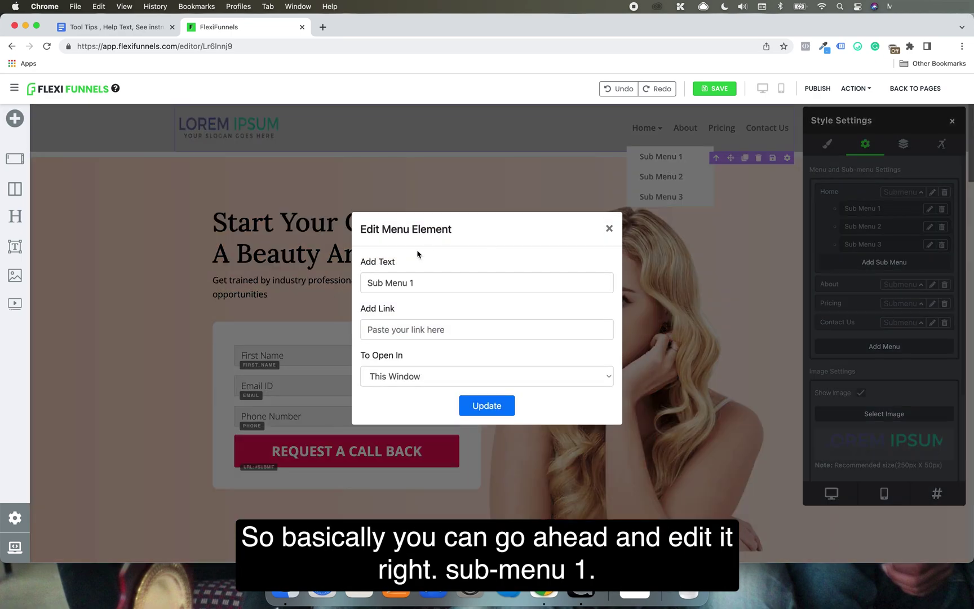
{"action": "left_click", "coordinate": [422, 287]}
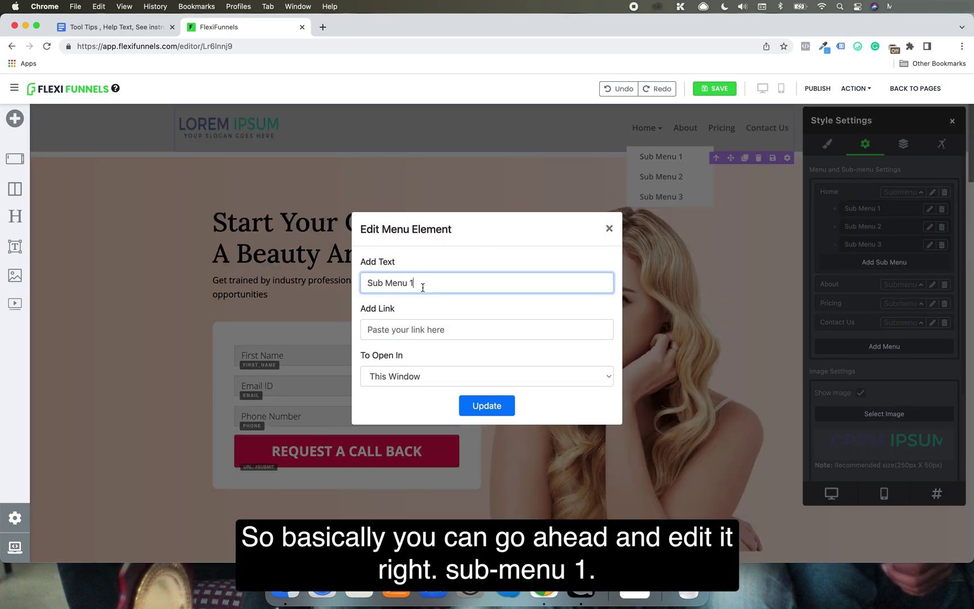
- Copy the saurabhbhatnagar.com address from a new tab and paste it into Sub Menu 1's link field
{"action": "left_click", "coordinate": [323, 26]}
{"action": "type", "text": "sa"}
{"action": "key", "text": "Return"}
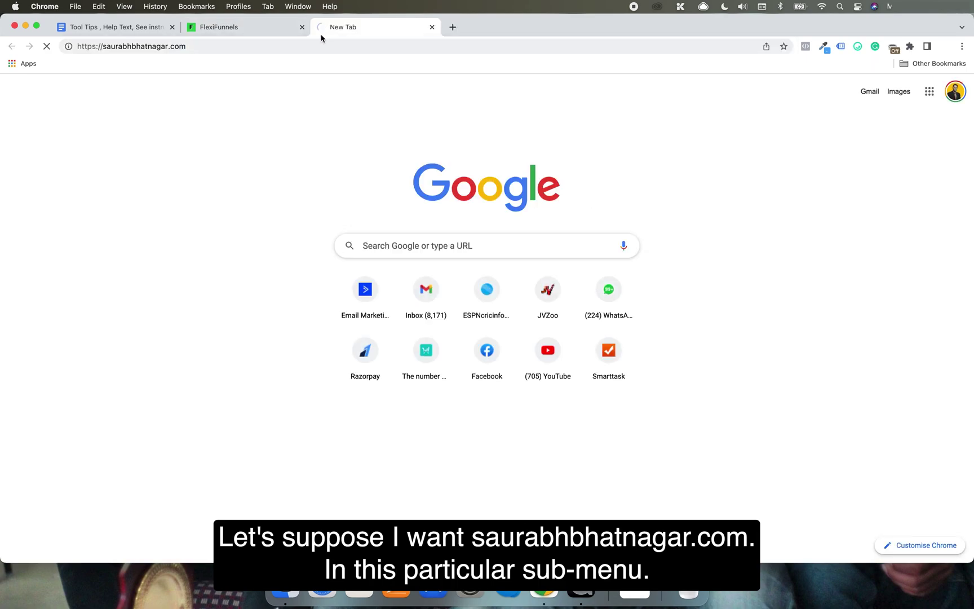
{"action": "left_click", "coordinate": [322, 45]}
{"action": "key", "text": "super+c"}
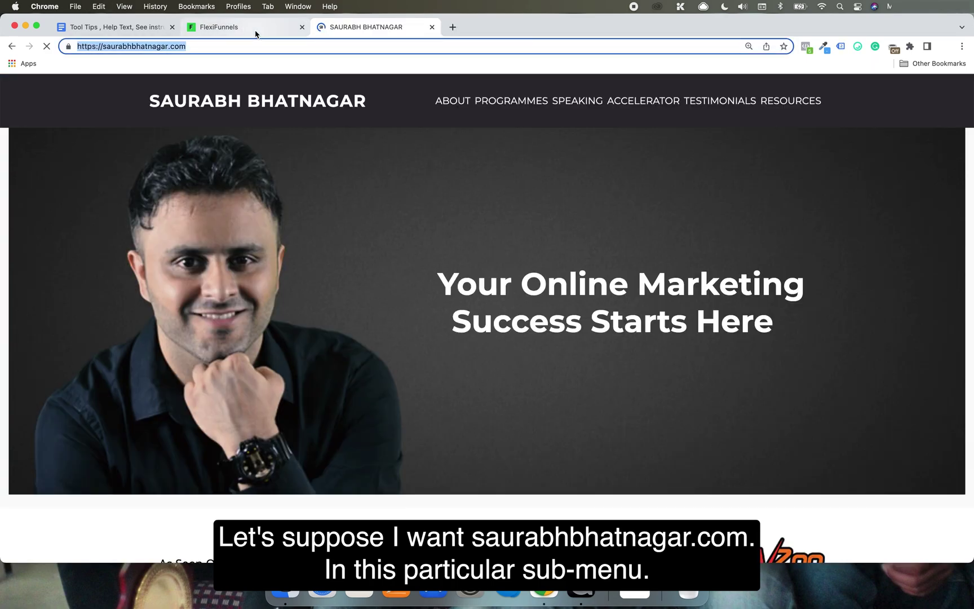
{"action": "left_click", "coordinate": [237, 27]}
{"action": "left_click", "coordinate": [444, 328]}
{"action": "key", "text": "super+v"}
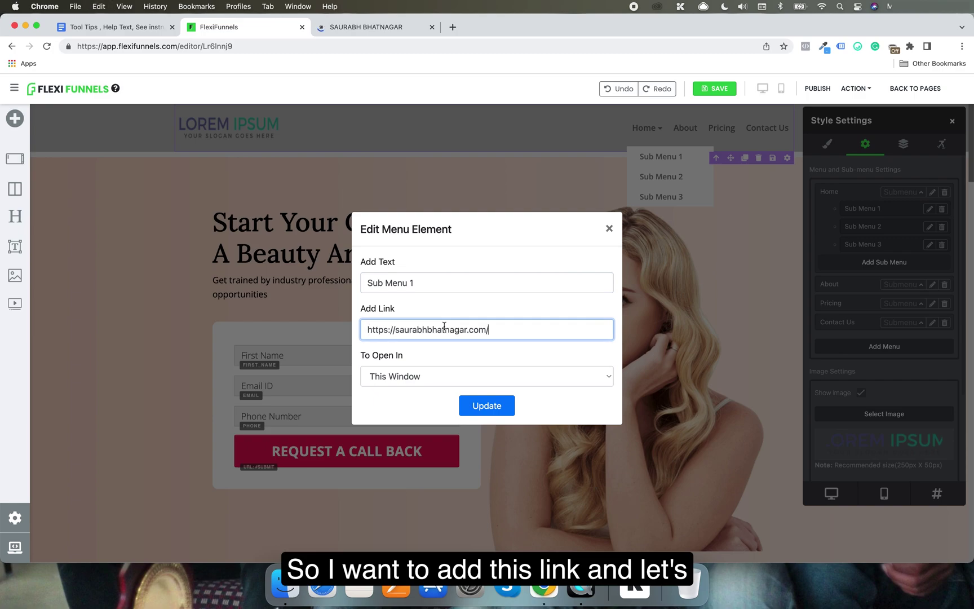
- Make Sub Menu 1 open in a New Window and rename it to 'SB'
{"action": "left_click", "coordinate": [434, 375]}
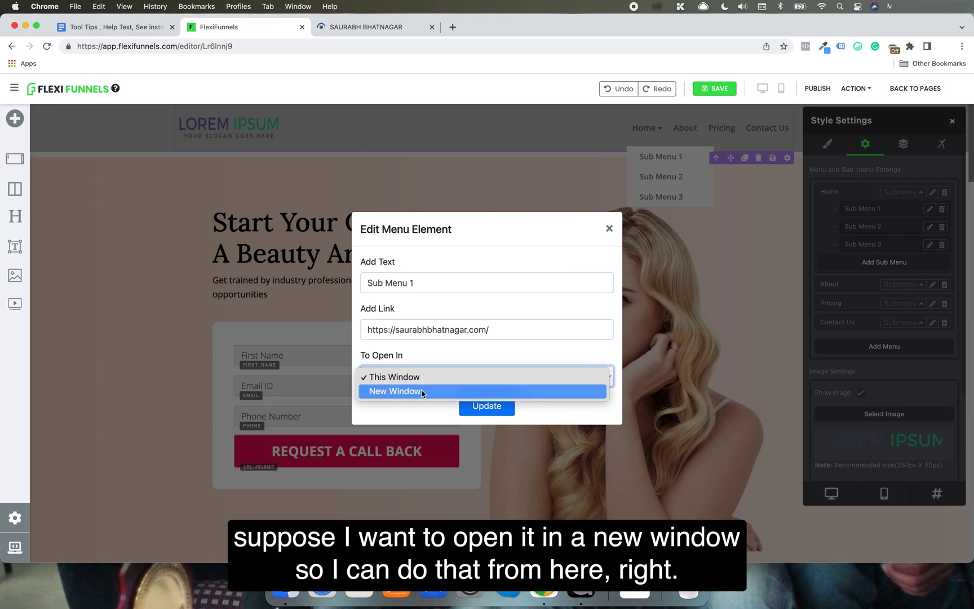
{"action": "left_click", "coordinate": [420, 390]}
{"action": "left_click", "coordinate": [484, 406]}
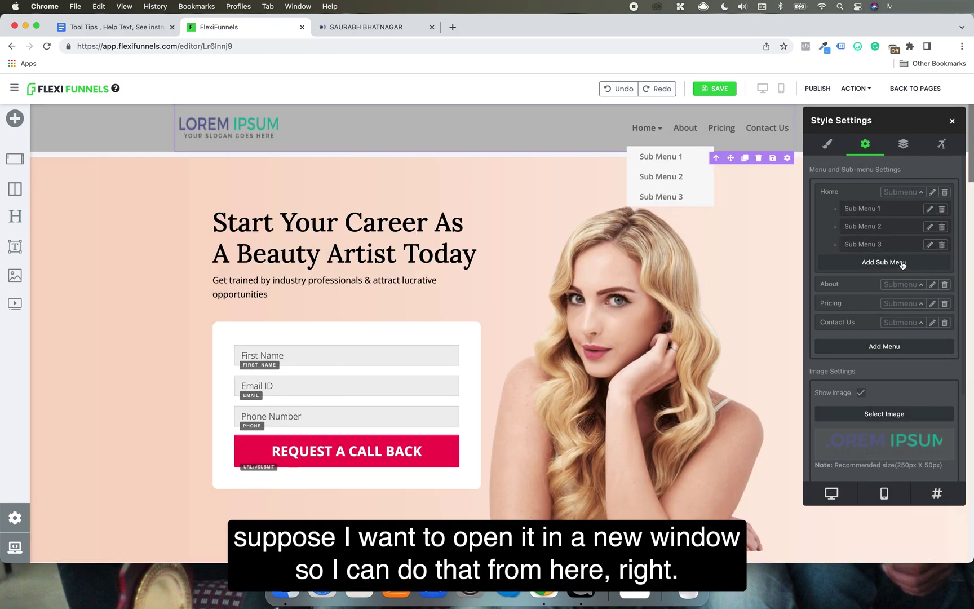
{"action": "left_click", "coordinate": [929, 209]}
{"action": "triple_click", "coordinate": [447, 278]}
{"action": "type", "text": "SB"}
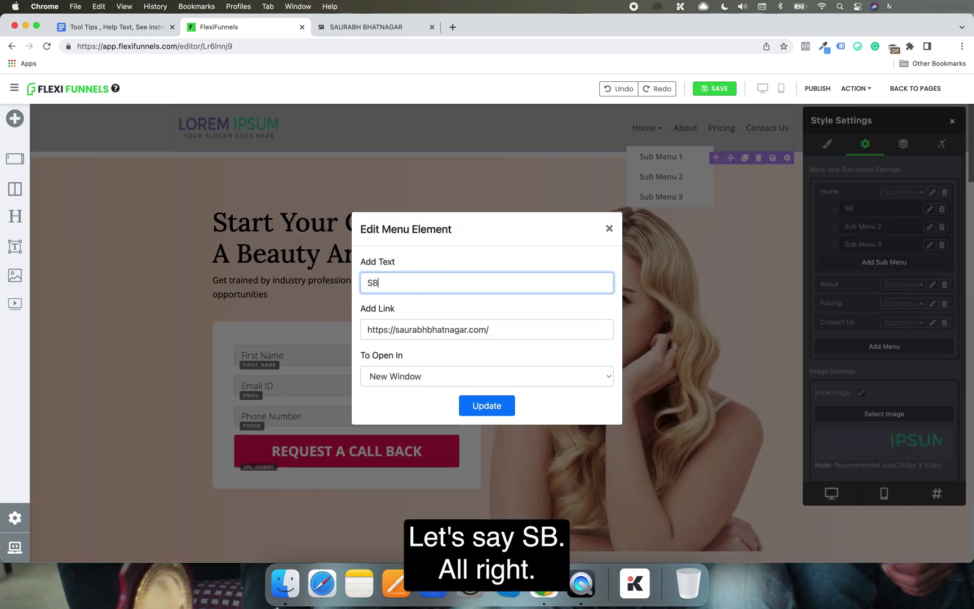
{"action": "left_click", "coordinate": [487, 405]}
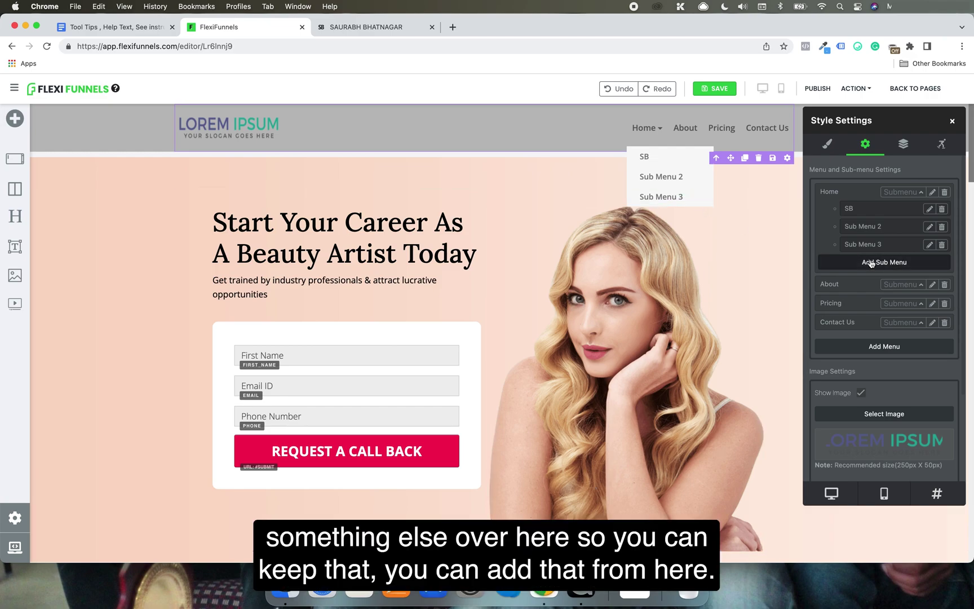
- Add two more sub-menus under Home and two new sub-menus under About
{"action": "left_click", "coordinate": [888, 265]}
{"action": "left_click", "coordinate": [879, 280]}
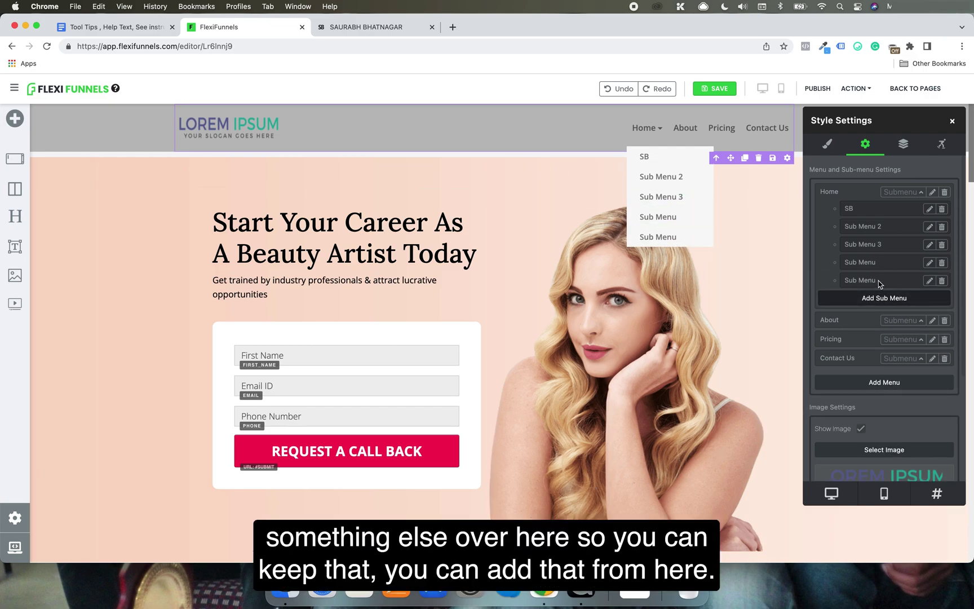
{"action": "left_click", "coordinate": [916, 320]}
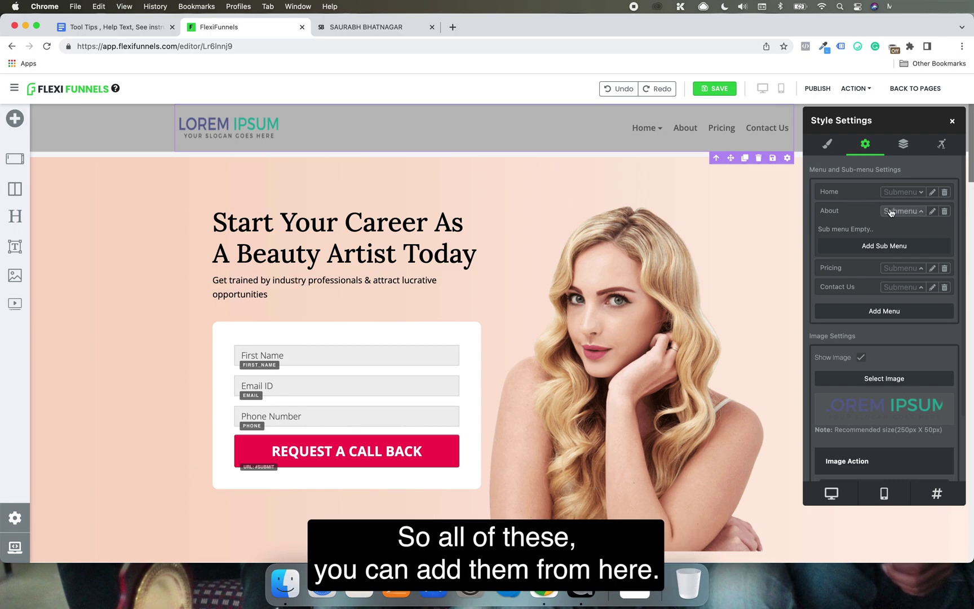
{"action": "left_click", "coordinate": [882, 248]}
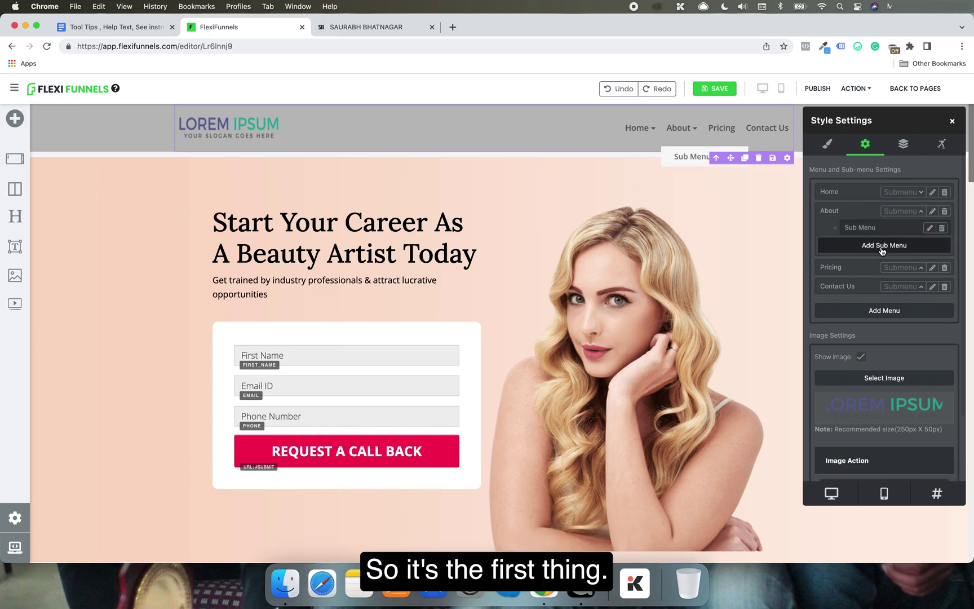
{"action": "left_click", "coordinate": [888, 250]}
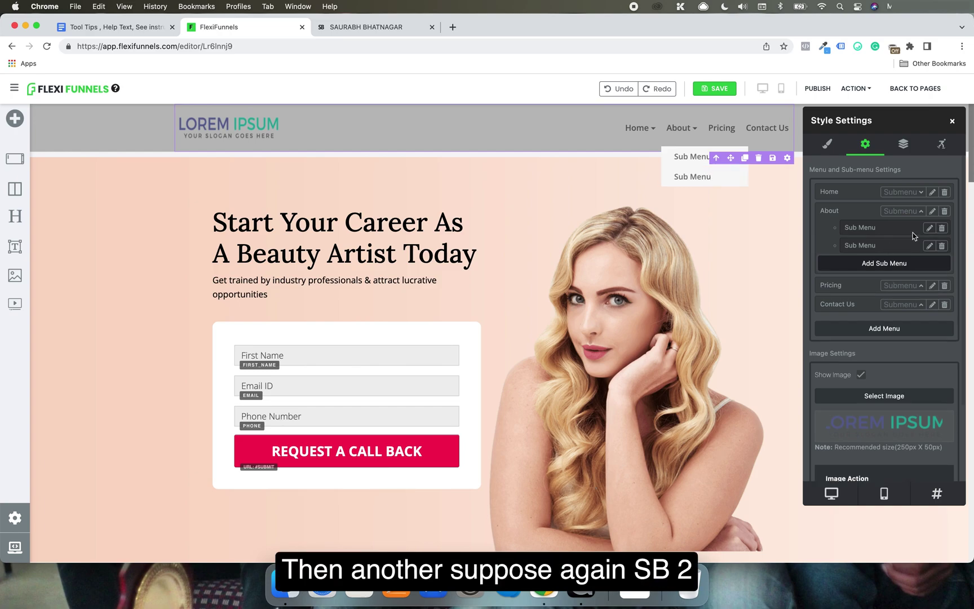
- Rename About's first sub-menu to 'SB 2', paste the site link, and open it in a New Window
{"action": "left_click", "coordinate": [929, 227]}
{"action": "left_click", "coordinate": [406, 283]}
{"action": "triple_click", "coordinate": [405, 283]}
{"action": "type", "text": "SB 2"}
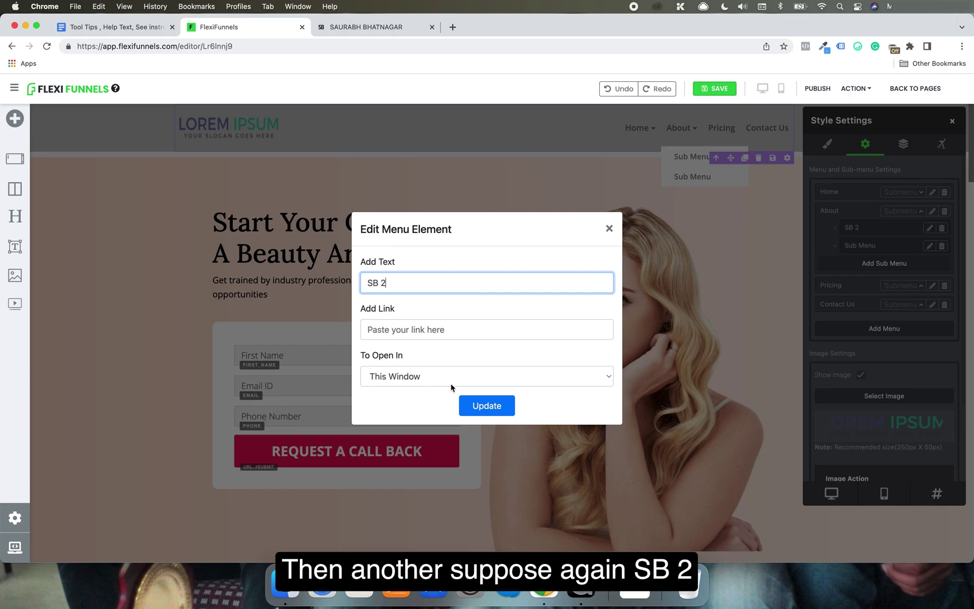
{"action": "left_click", "coordinate": [438, 383]}
{"action": "left_click", "coordinate": [434, 393]}
{"action": "left_click", "coordinate": [397, 327]}
{"action": "key", "text": "cmd+v"}
{"action": "left_click", "coordinate": [487, 406]}
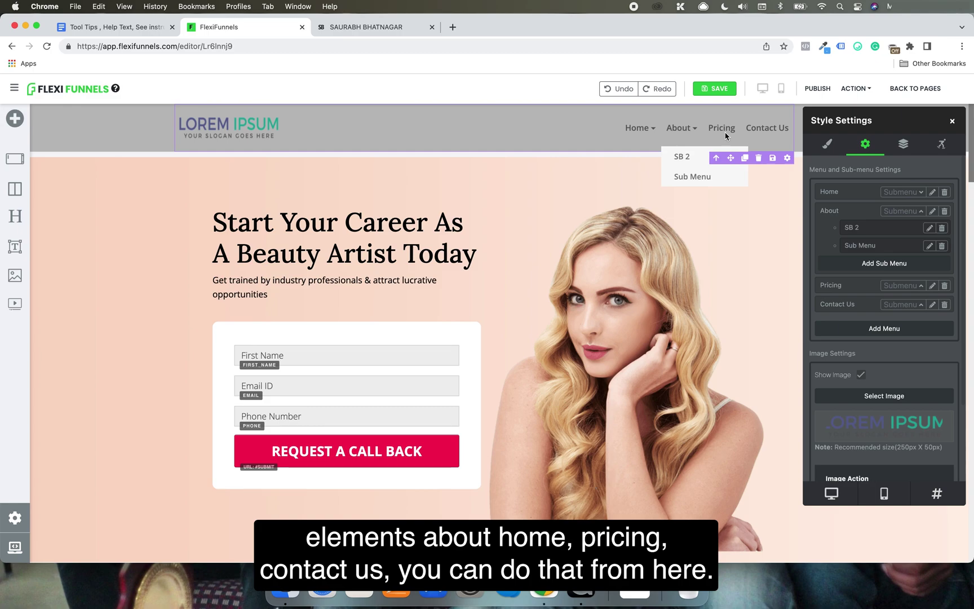
{"action": "left_click", "coordinate": [933, 212]}
- Replace the About menu label with 'About US' and save it
{"action": "double_click", "coordinate": [413, 283]}
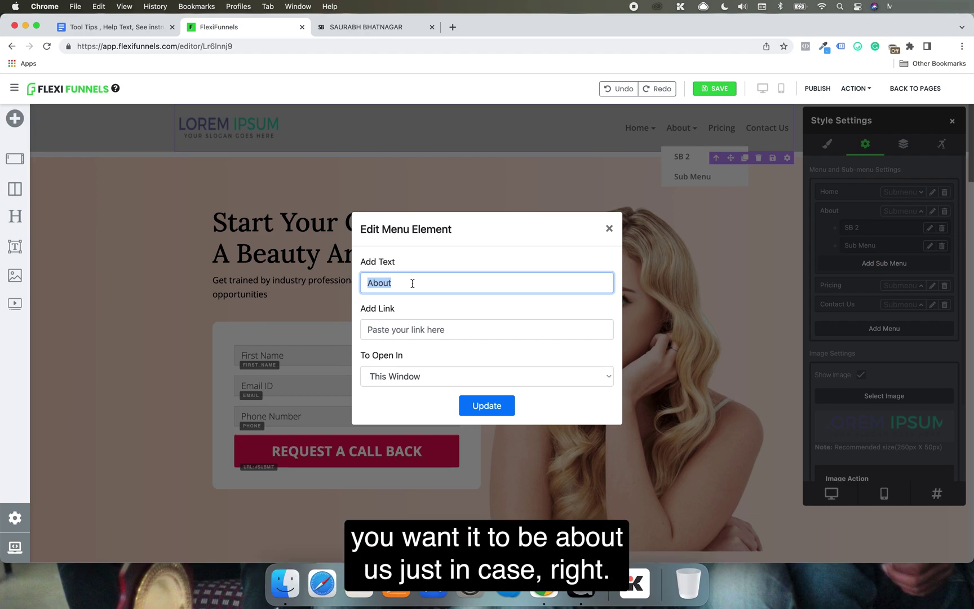
{"action": "type", "text": "About US"}
{"action": "left_click", "coordinate": [473, 406]}
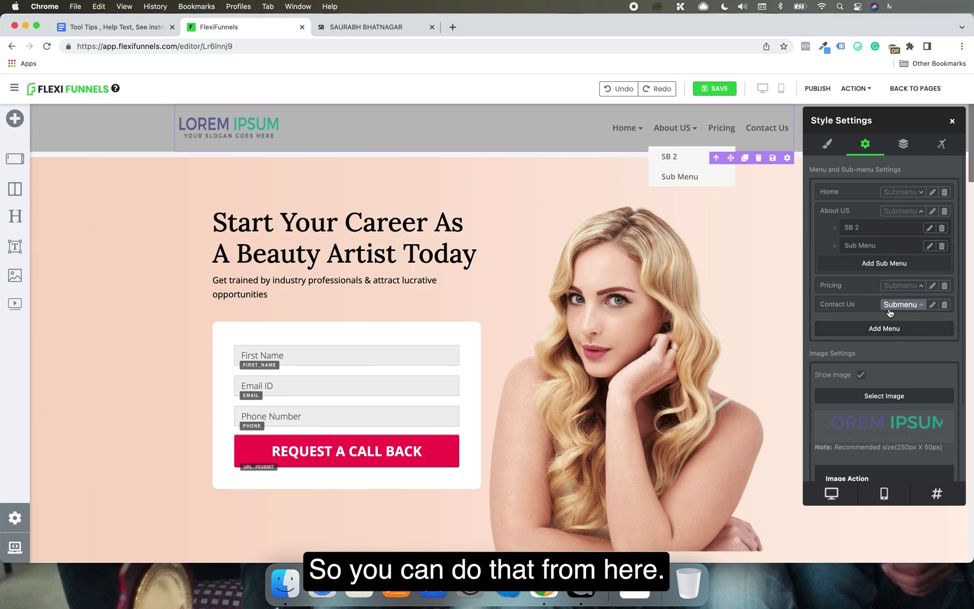
{"action": "scroll", "coordinate": [888, 261], "scroll_direction": "down", "scroll_amount": 3}
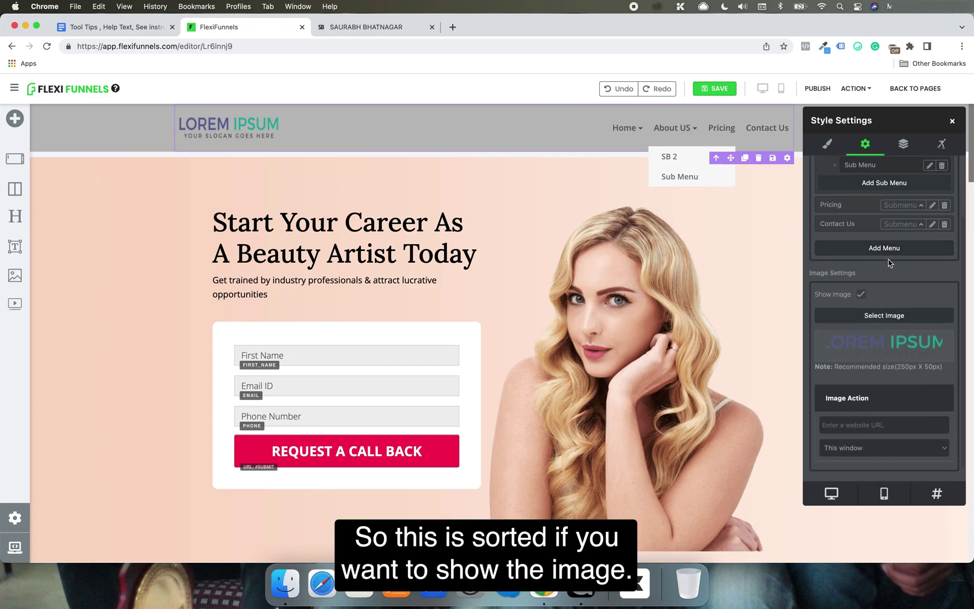
{"action": "left_click", "coordinate": [861, 294]}
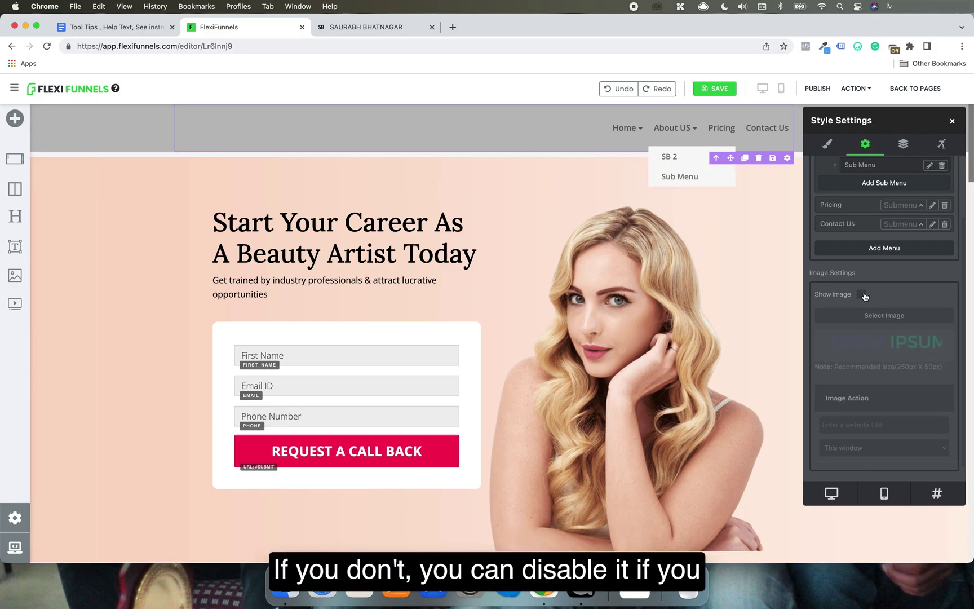
{"action": "left_click", "coordinate": [862, 295]}
{"action": "scroll", "coordinate": [865, 296], "scroll_direction": "down", "scroll_amount": 1}
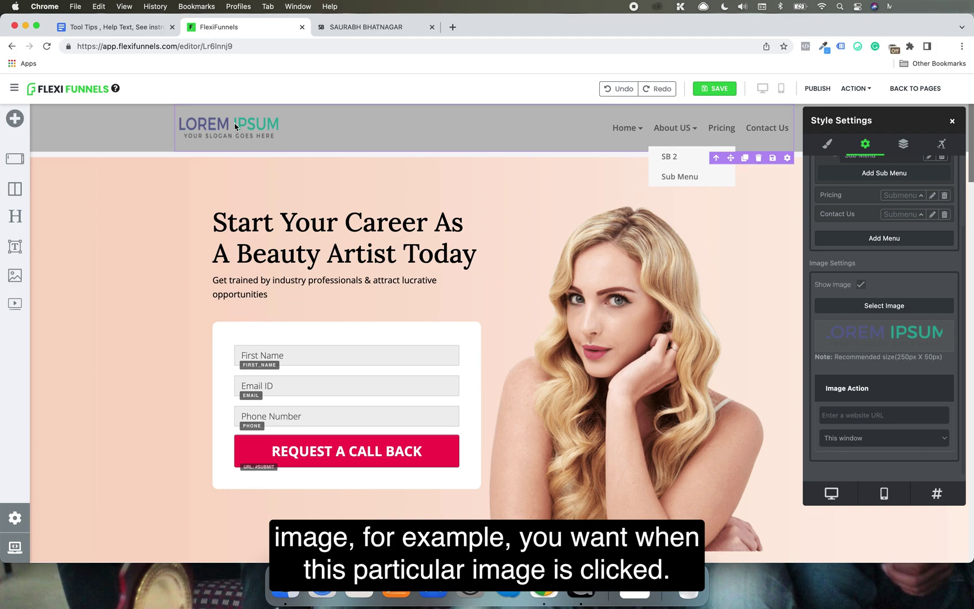
{"action": "left_click", "coordinate": [885, 415]}
{"action": "key", "text": "super+v"}
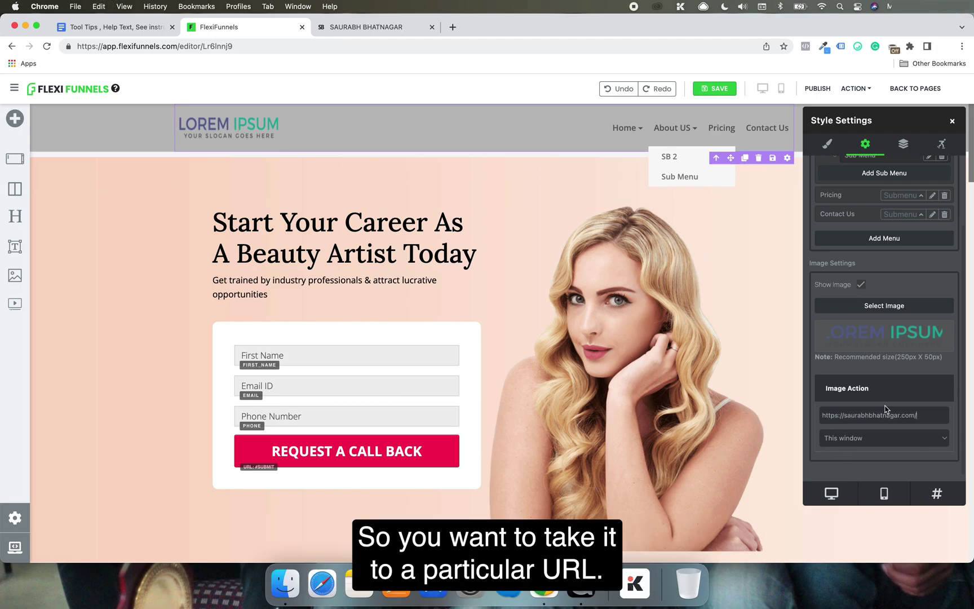
{"action": "left_click", "coordinate": [872, 438]}
{"action": "left_click", "coordinate": [867, 451]}
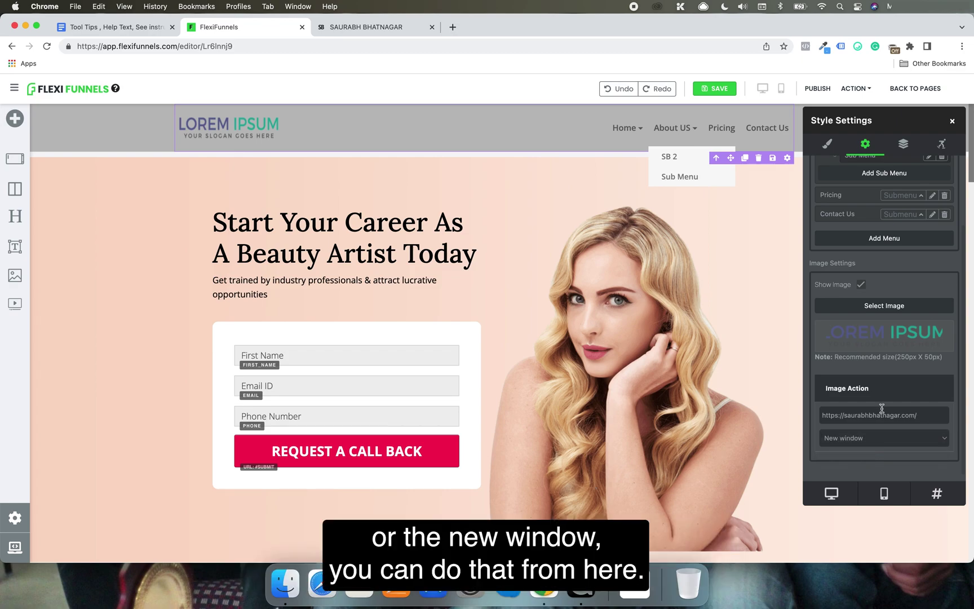
{"action": "scroll", "coordinate": [896, 346], "scroll_direction": "up", "scroll_amount": 4}
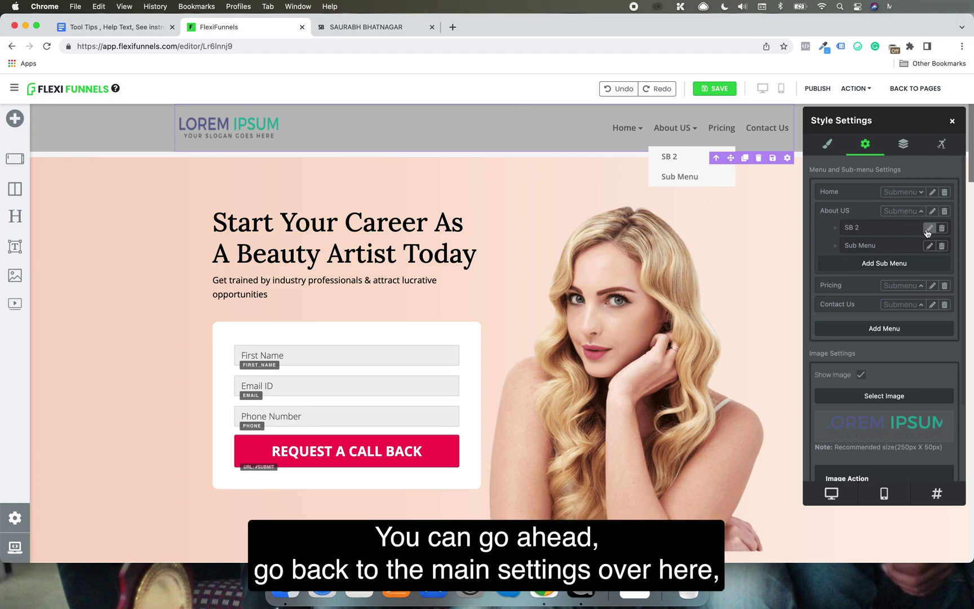
- Set the main menu text colour to rgba(0, 0, 0, 0.5), keeping the Open Sans font
{"action": "left_click", "coordinate": [823, 142]}
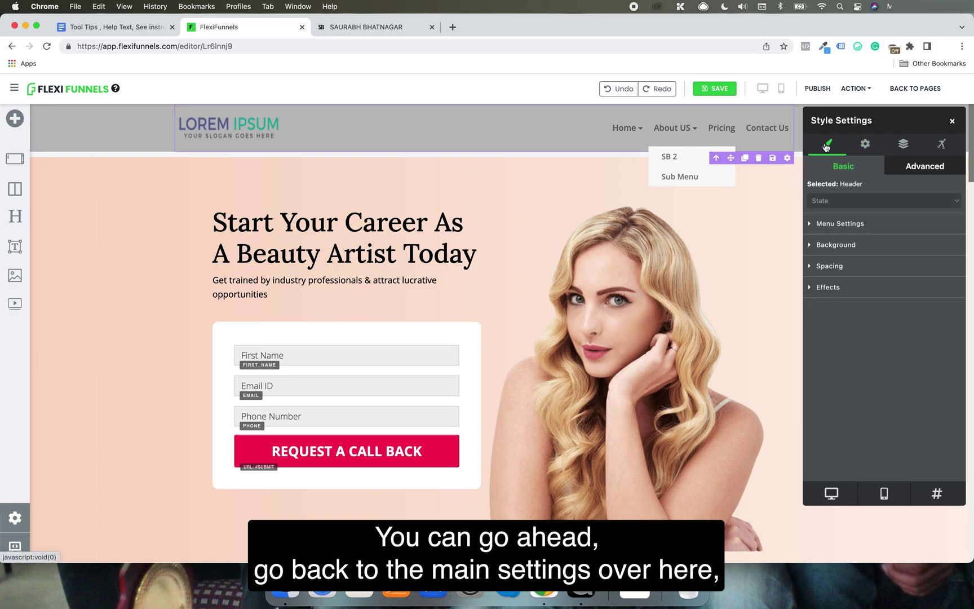
{"action": "left_click", "coordinate": [843, 225]}
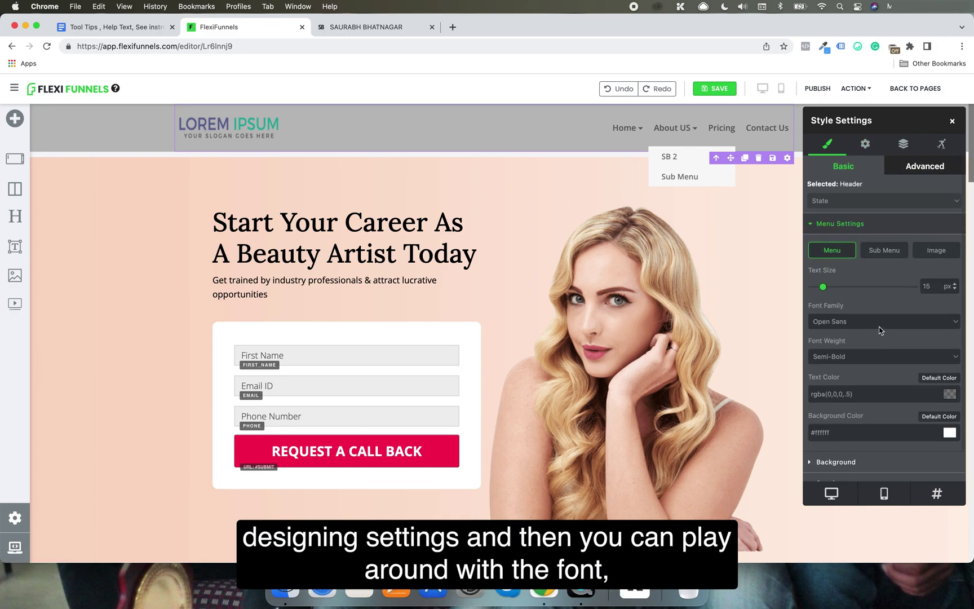
{"action": "scroll", "coordinate": [898, 331], "scroll_direction": "down", "scroll_amount": 1}
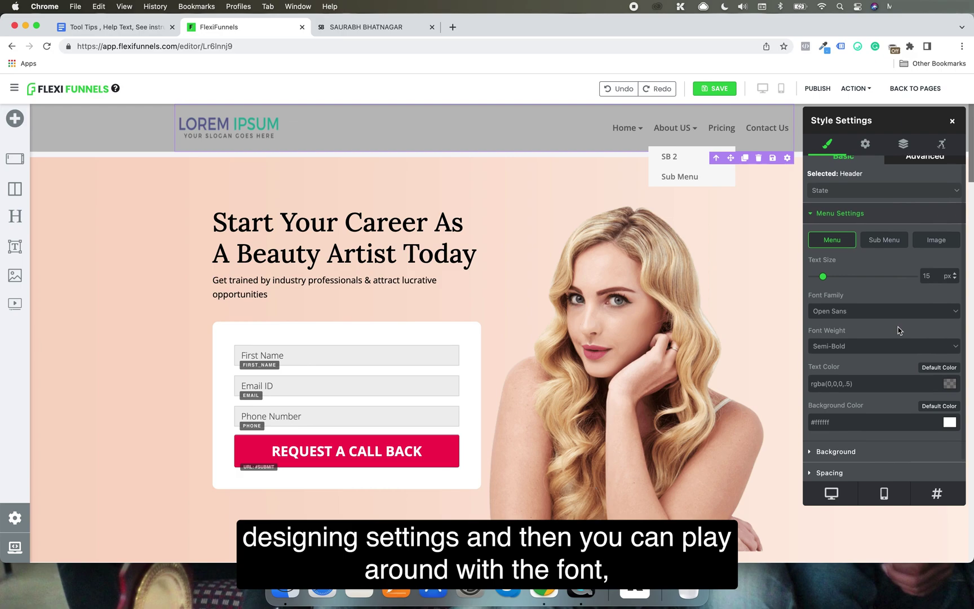
{"action": "left_click", "coordinate": [861, 310]}
{"action": "left_click", "coordinate": [860, 310]}
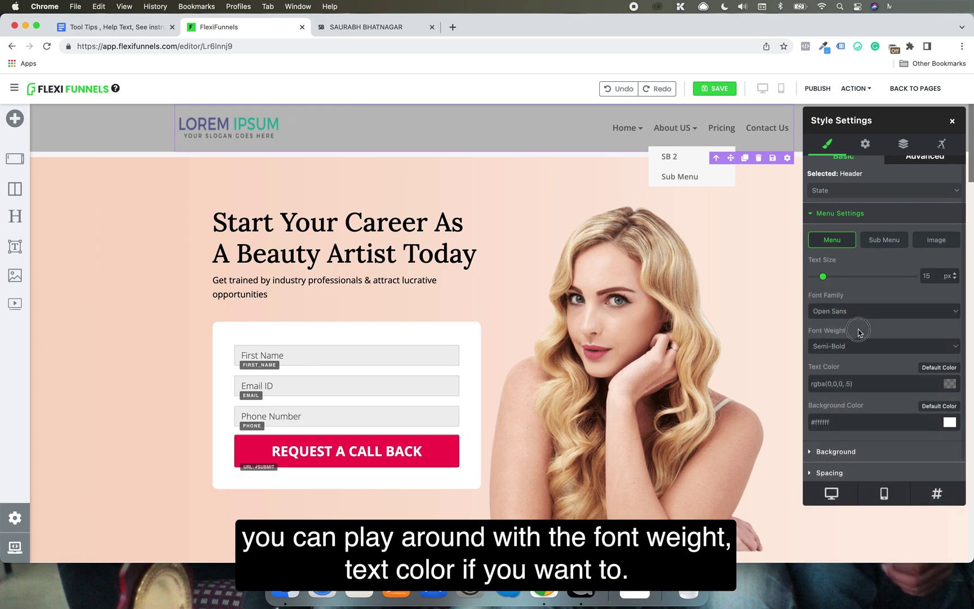
{"action": "scroll", "coordinate": [858, 352], "scroll_direction": "down", "scroll_amount": 1}
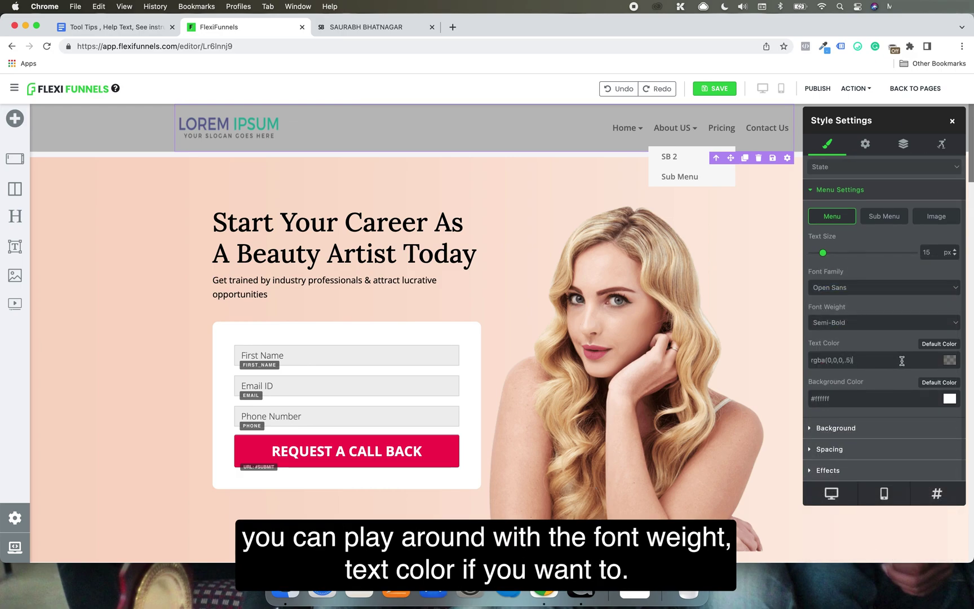
{"action": "left_click", "coordinate": [950, 360]}
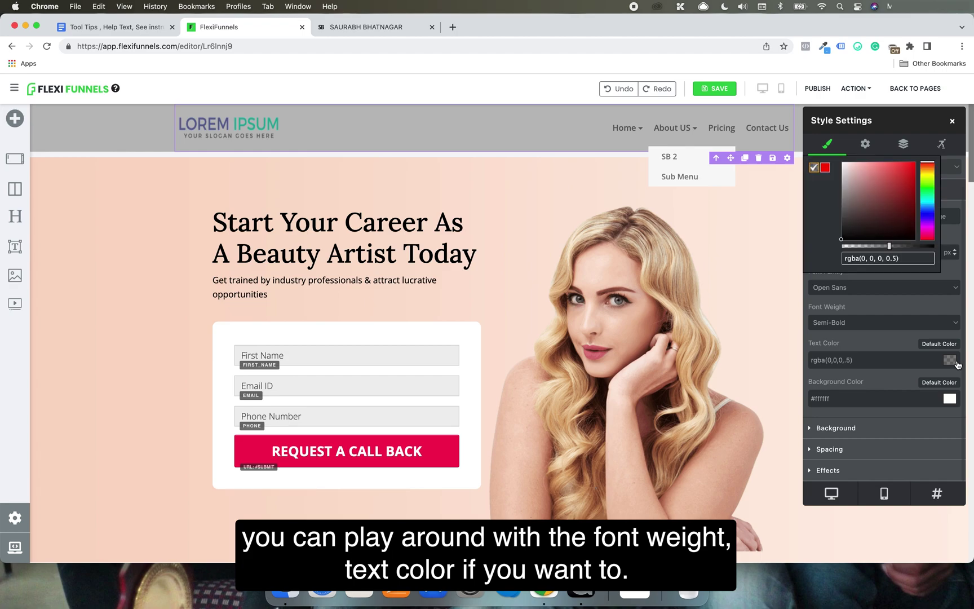
{"action": "left_click", "coordinate": [844, 175]}
{"action": "mouse_move", "coordinate": [849, 176]}
{"action": "left_mouse_down"}
{"action": "mouse_move", "coordinate": [845, 149]}
{"action": "mouse_move", "coordinate": [914, 239]}
{"action": "left_mouse_up"}
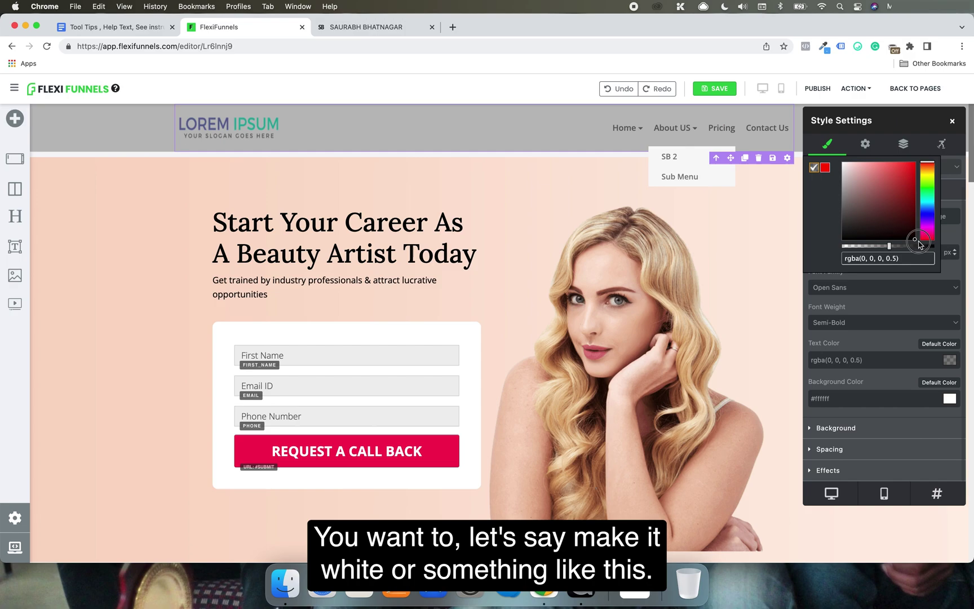
{"action": "left_click", "coordinate": [887, 348]}
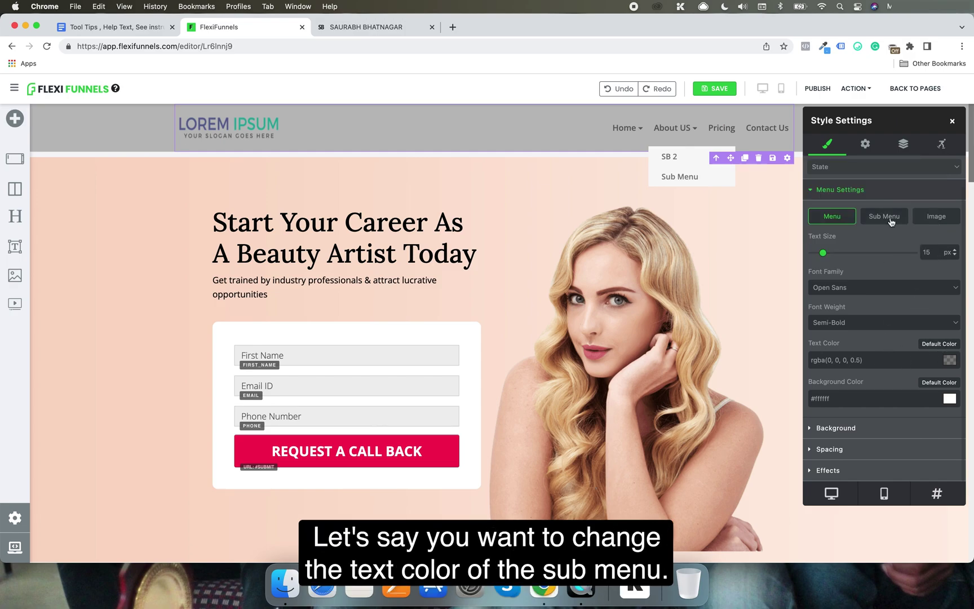
- On the Sub Menu tab, give the sub-menu items a red #f36c6c background
{"action": "left_click", "coordinate": [887, 218]}
{"action": "left_click", "coordinate": [943, 360]}
{"action": "left_click_drag", "start_coordinate": [859, 187], "coordinate": [849, 171]}
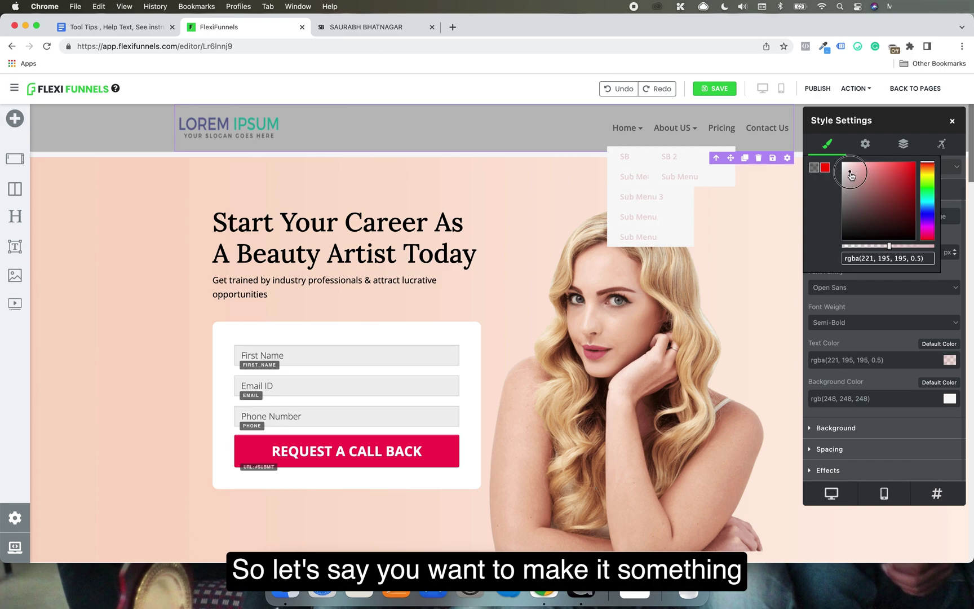
{"action": "left_click", "coordinate": [952, 400]}
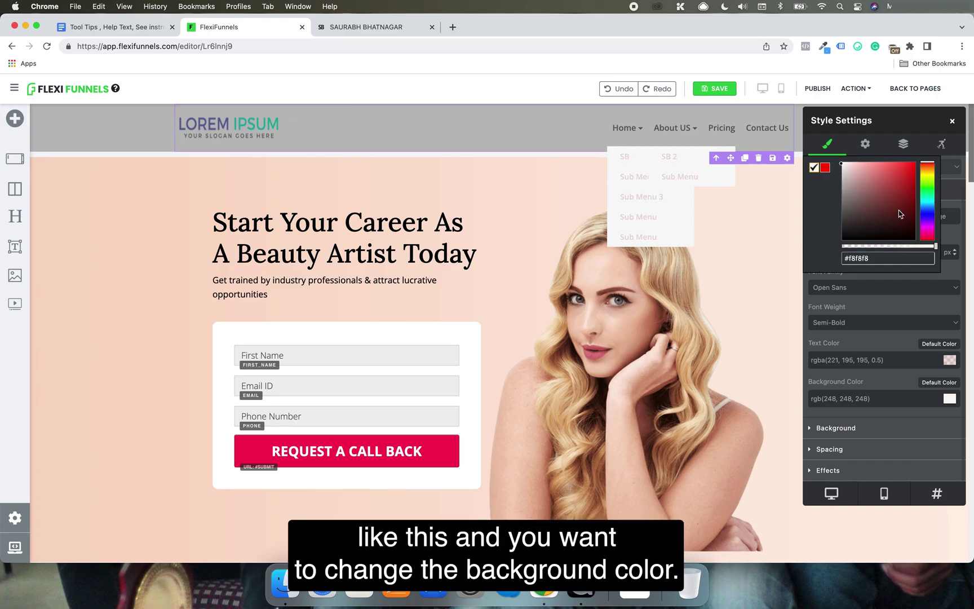
{"action": "left_click", "coordinate": [900, 187]}
{"action": "left_click_drag", "start_coordinate": [901, 188], "coordinate": [881, 165]}
- Make the sub-menu text fully opaque white #ffffff
{"action": "left_click", "coordinate": [945, 364]}
{"action": "left_click_drag", "start_coordinate": [872, 206], "coordinate": [815, 132]}
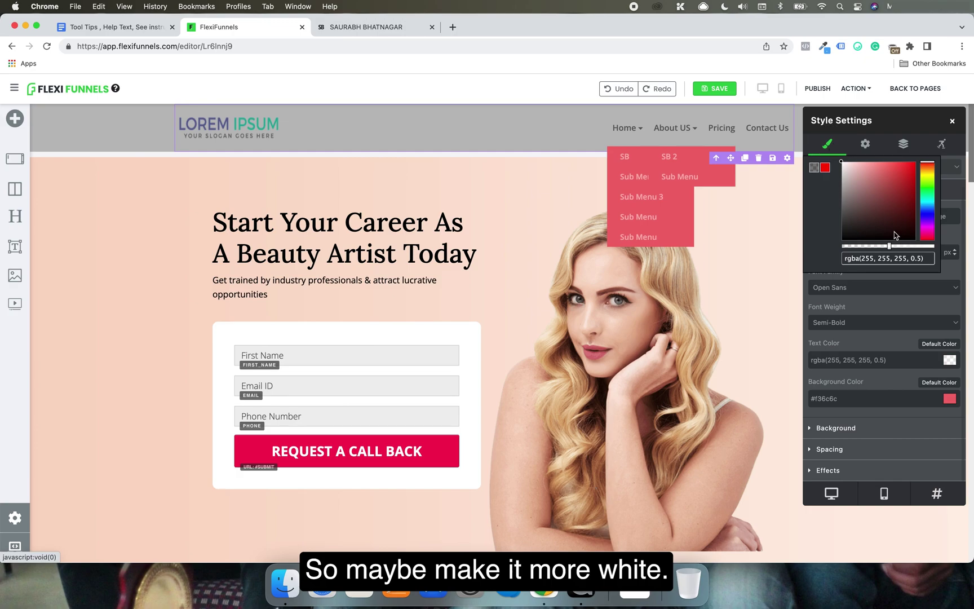
{"action": "left_click_drag", "start_coordinate": [889, 249], "coordinate": [949, 248]}
{"action": "left_click", "coordinate": [949, 272]}
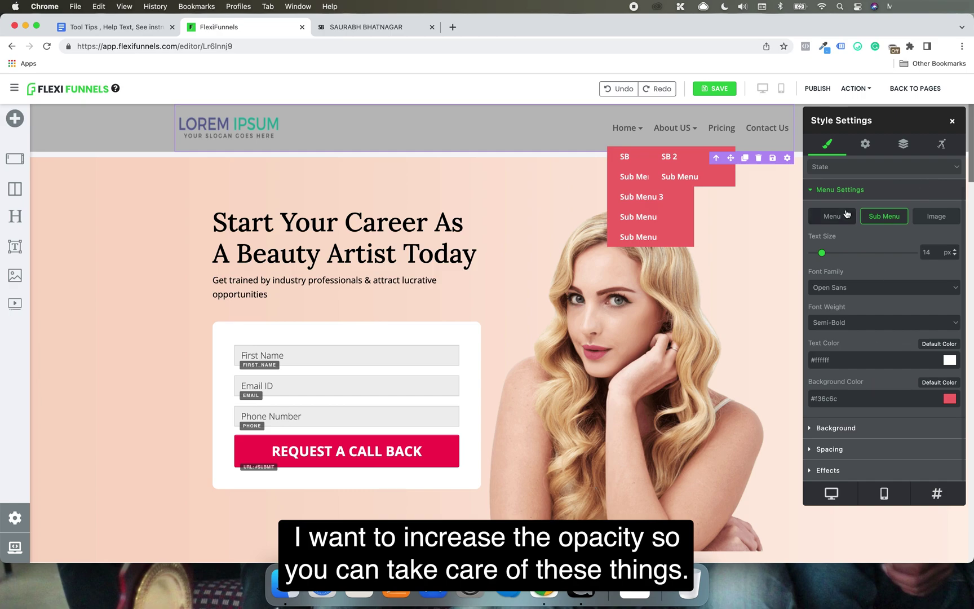
{"action": "left_click", "coordinate": [812, 223]}
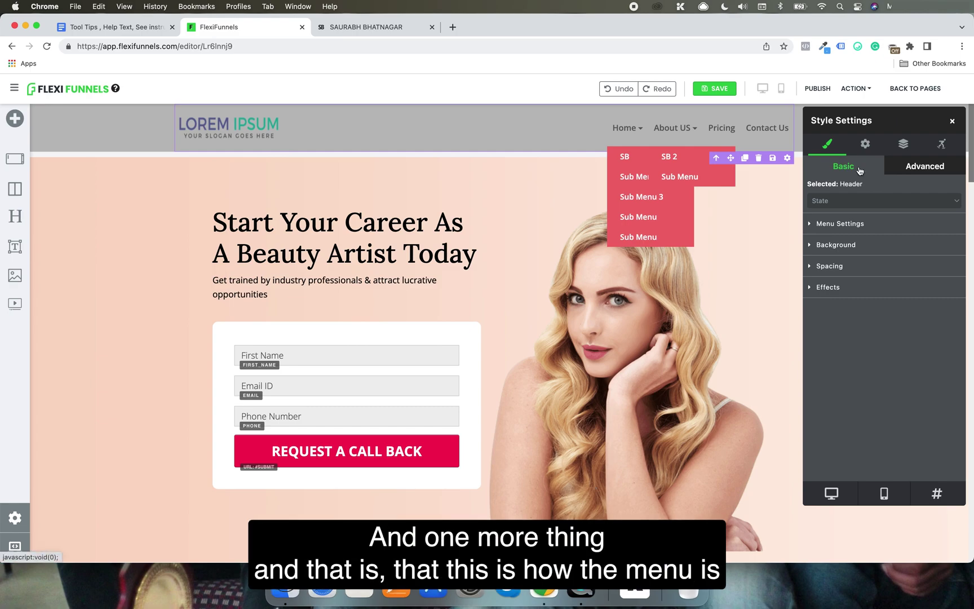
- Publish the landing page and preview its mobile layout, where the header collapses into a hamburger menu
{"action": "left_click_drag", "start_coordinate": [885, 120], "coordinate": [887, 176]}
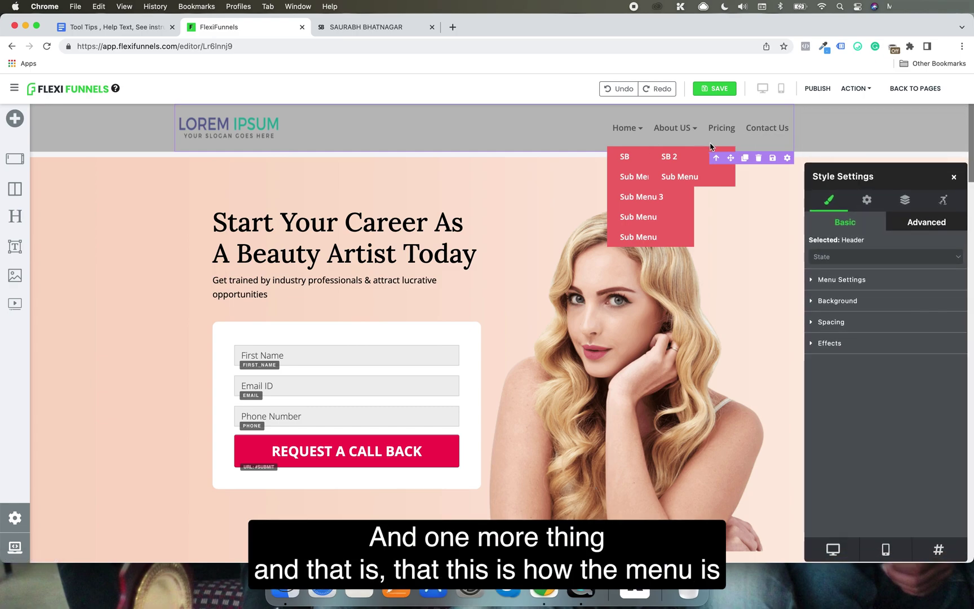
{"action": "left_click", "coordinate": [806, 91]}
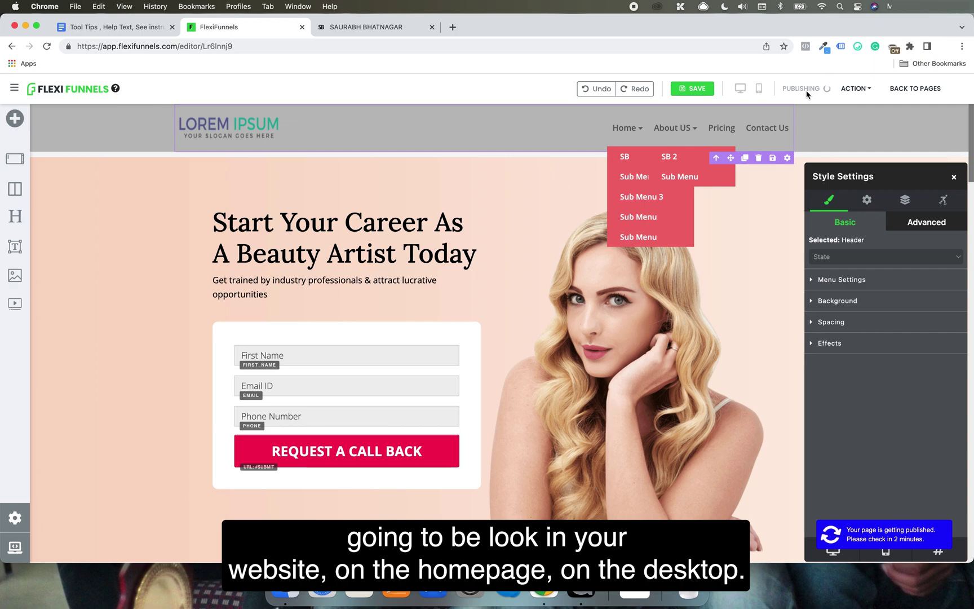
{"action": "left_click", "coordinate": [886, 555]}
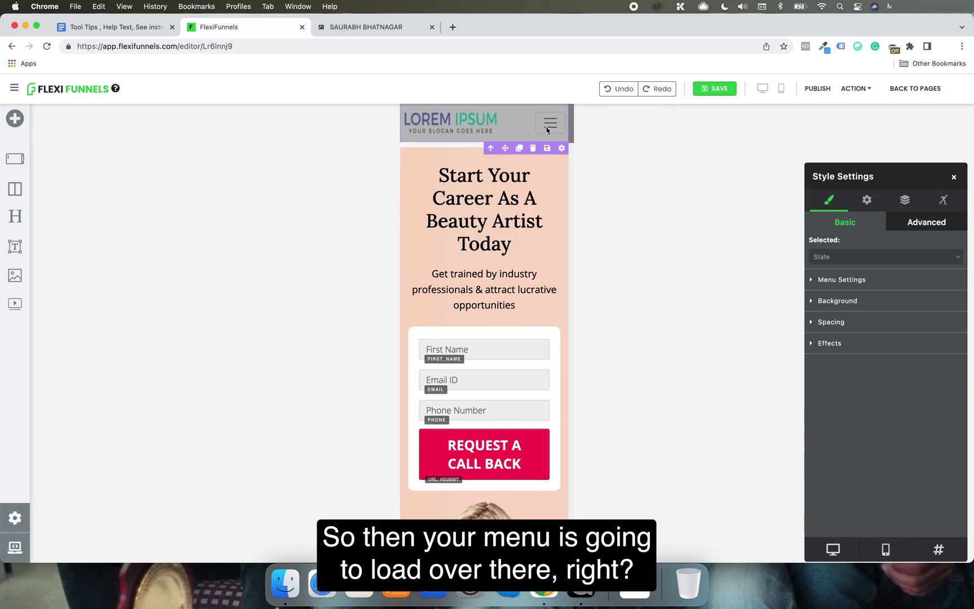
- Open the published page in a new tab and test the About US SB sub-menu link
{"action": "left_click", "coordinate": [854, 88]}
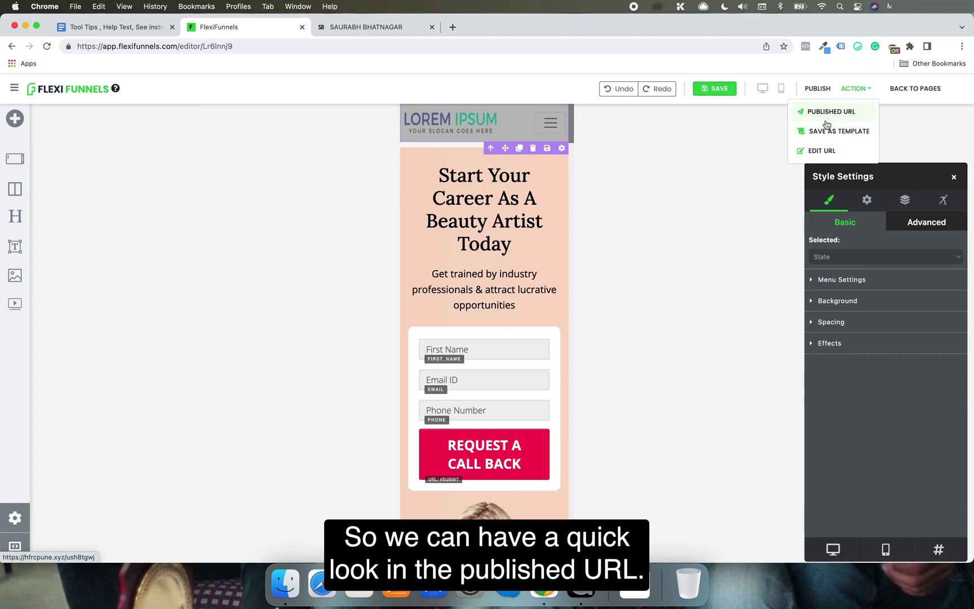
{"action": "left_click", "coordinate": [842, 115]}
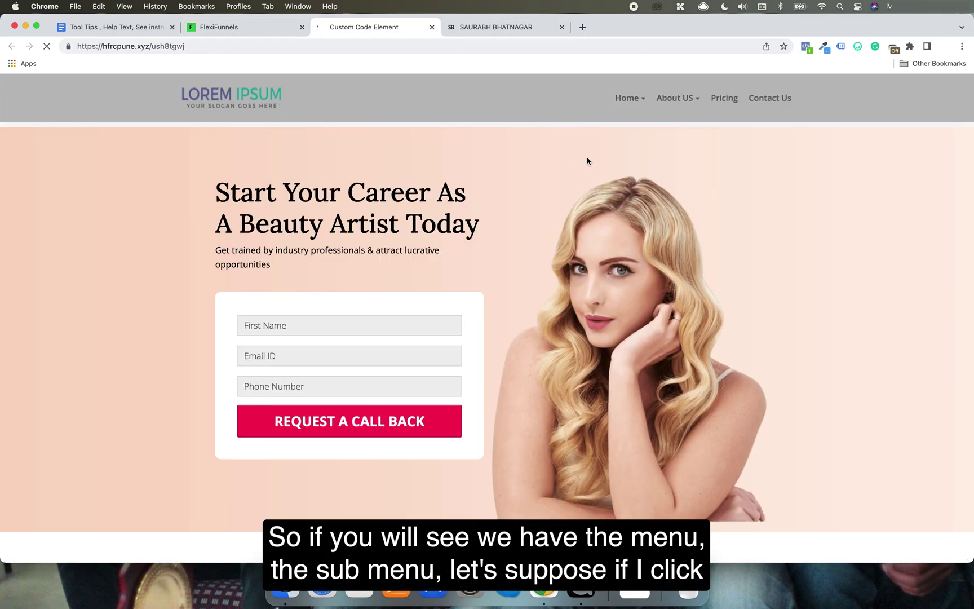
{"action": "mouse_move", "coordinate": [615, 117]}
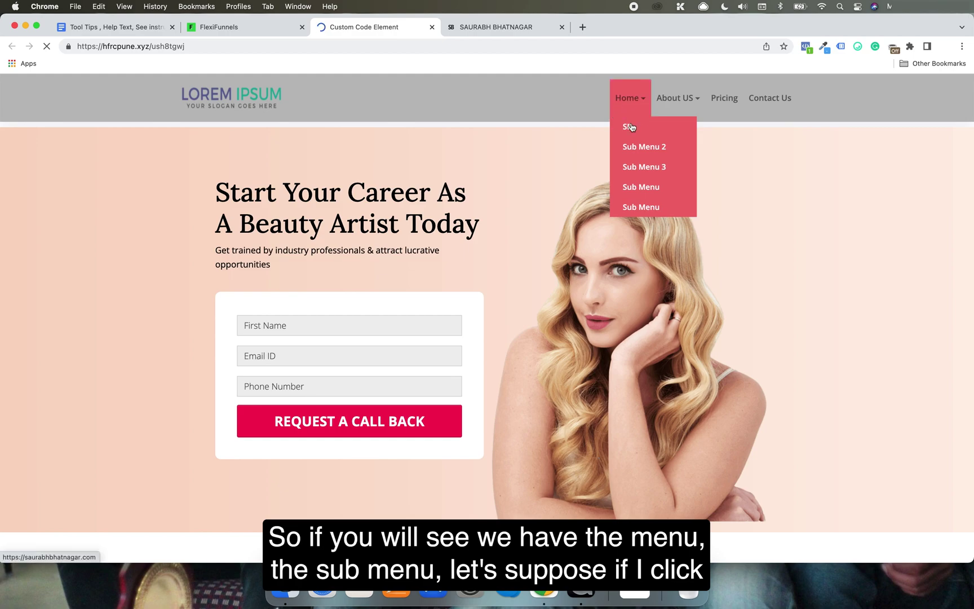
{"action": "mouse_move", "coordinate": [676, 100]}
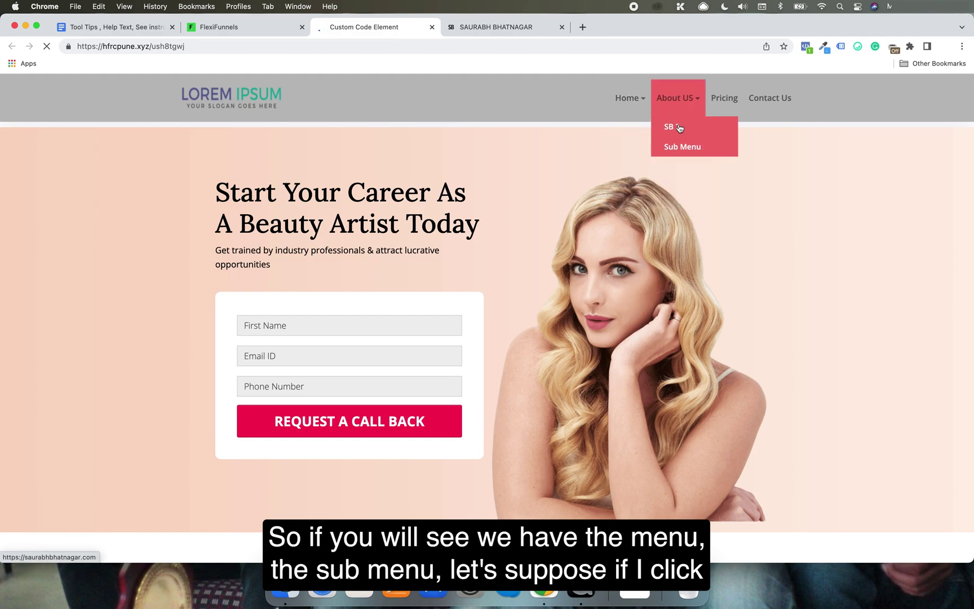
{"action": "left_click", "coordinate": [678, 127]}
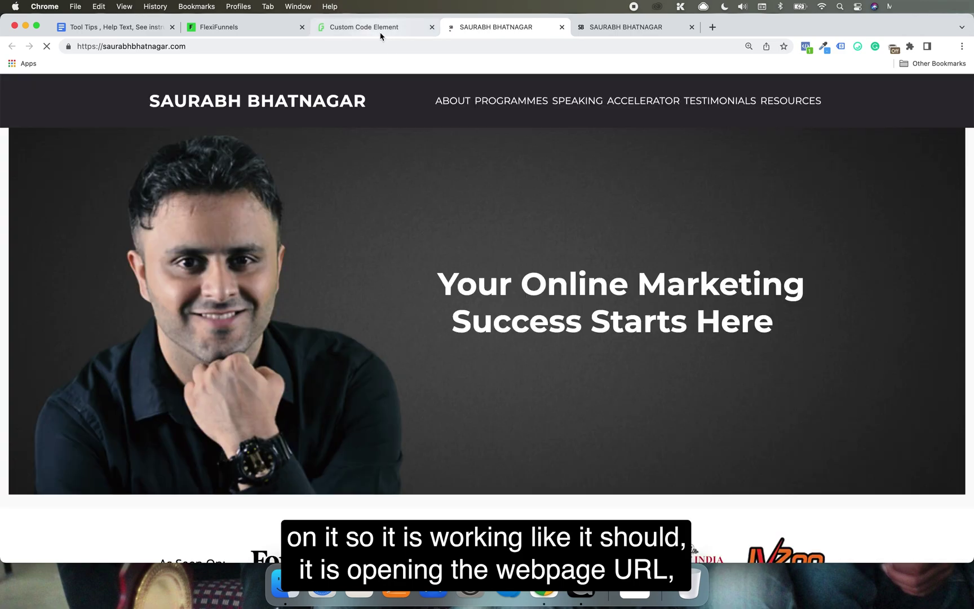
- Test the Home SB link and the logo link, then narrow the browser to phone width
{"action": "left_click", "coordinate": [366, 27]}
{"action": "mouse_move", "coordinate": [636, 101]}
{"action": "left_click", "coordinate": [628, 126]}
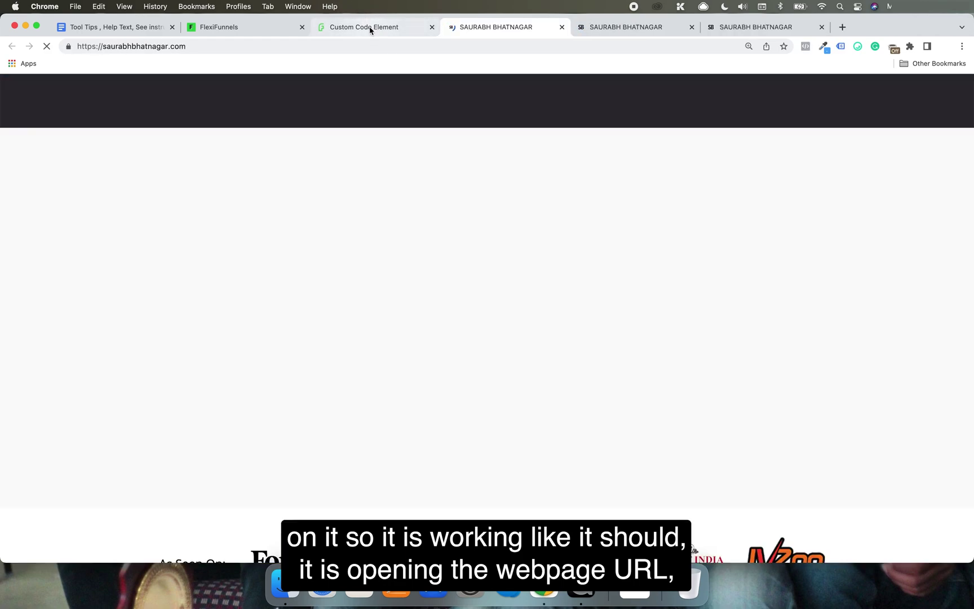
{"action": "left_click", "coordinate": [370, 30]}
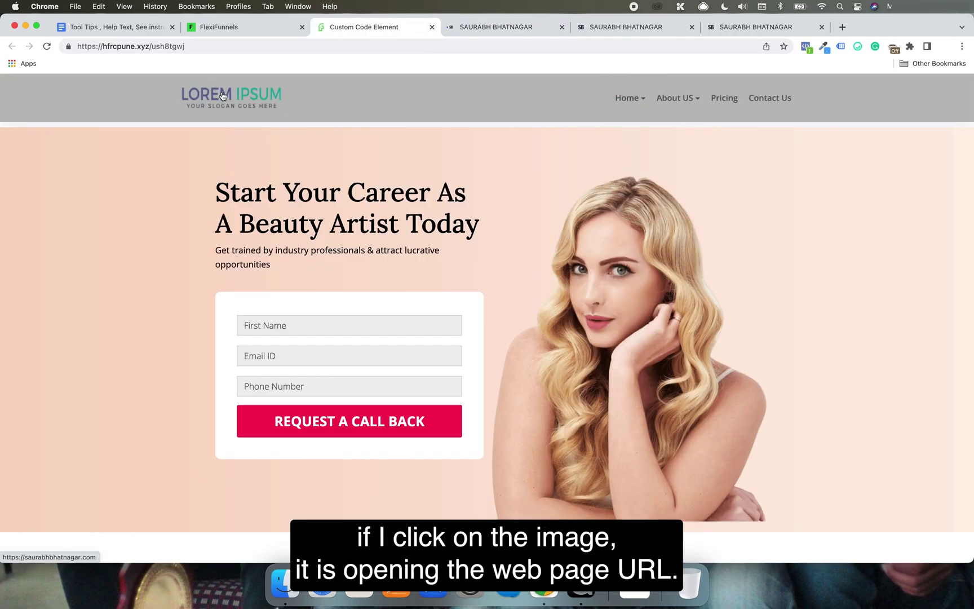
{"action": "left_click", "coordinate": [222, 96]}
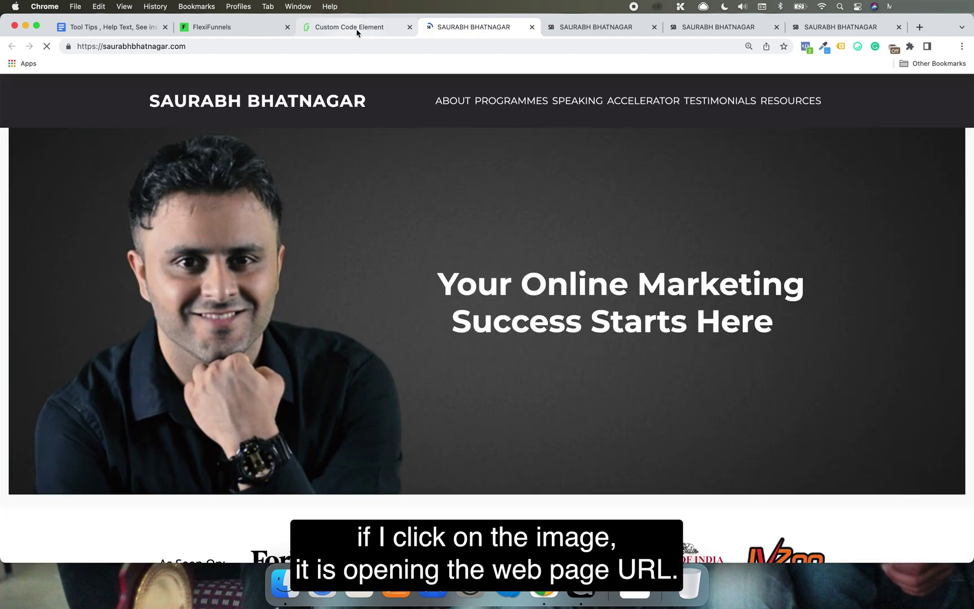
{"action": "left_click", "coordinate": [357, 31]}
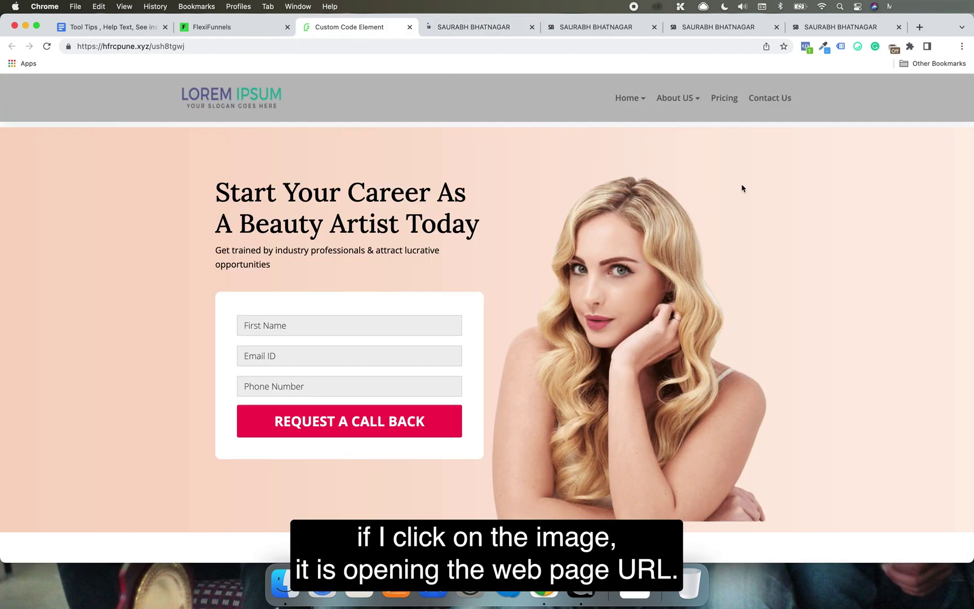
{"action": "left_click_drag", "start_coordinate": [972, 239], "coordinate": [4, 276]}
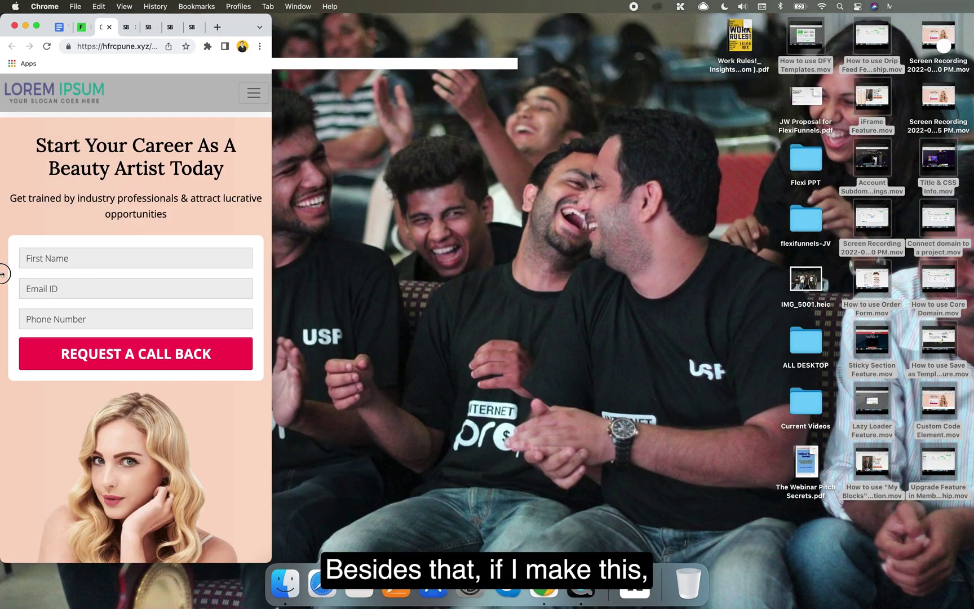
- Check the red About US sub-menu in the live mobile menu, then return the editor to desktop view
{"action": "left_click", "coordinate": [255, 96]}
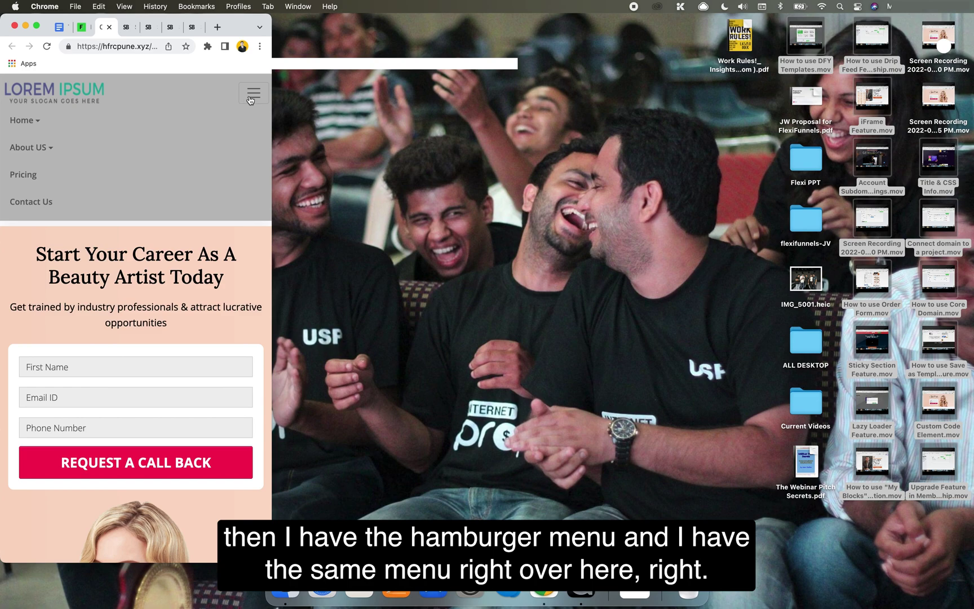
{"action": "mouse_move", "coordinate": [248, 158]}
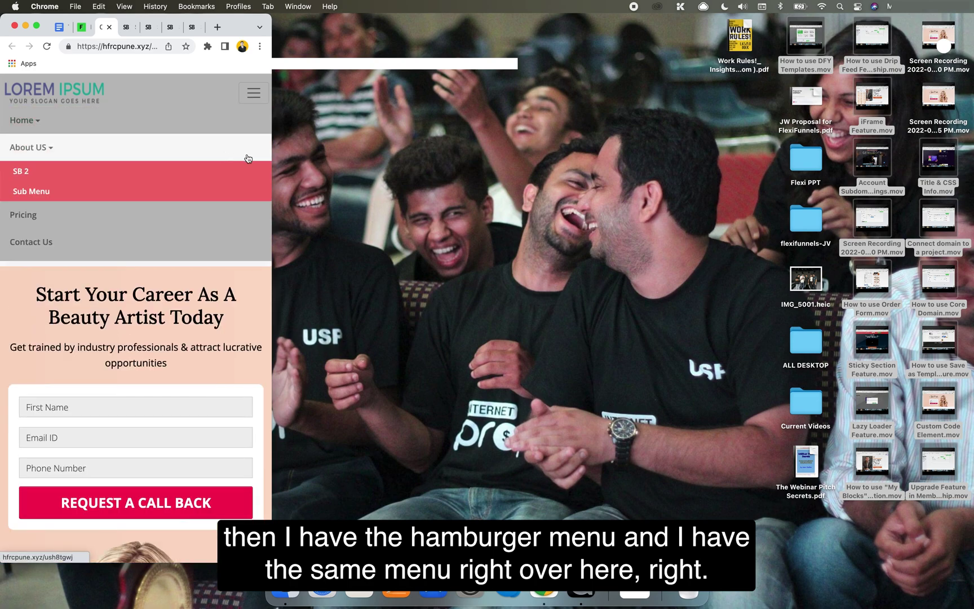
{"action": "key", "text": "ctrl+alt+Return"}
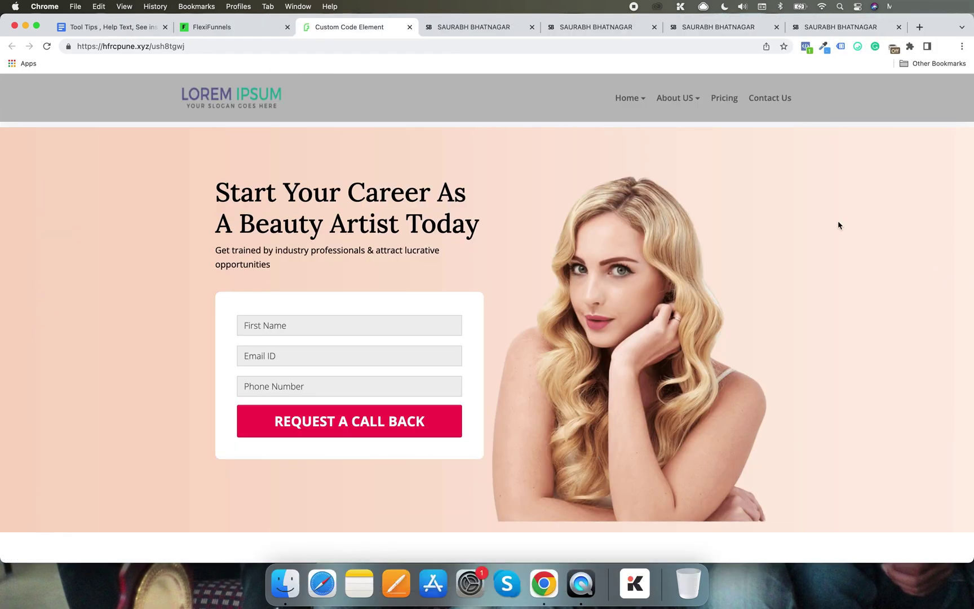
{"action": "left_click", "coordinate": [233, 29]}
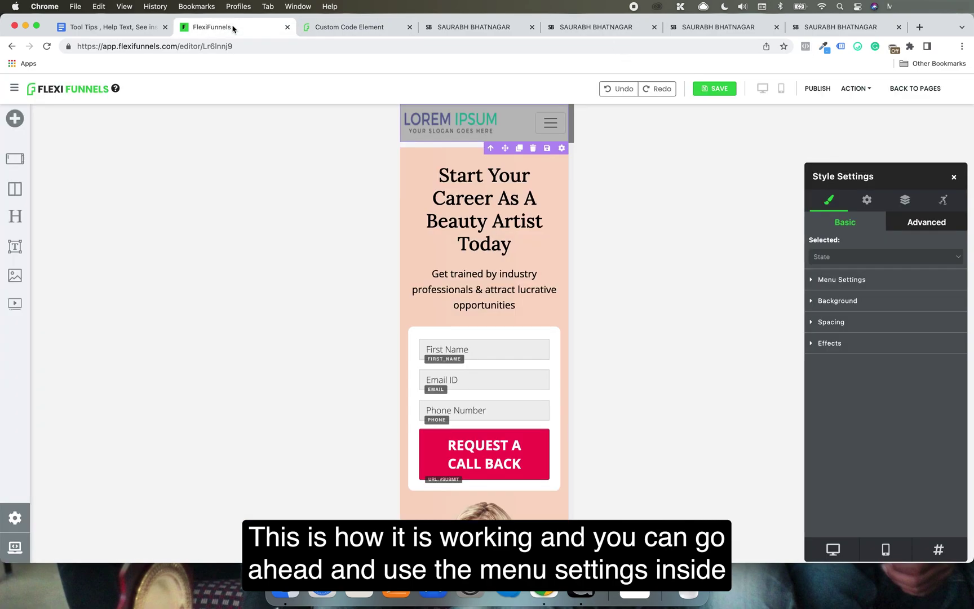
{"action": "left_click", "coordinate": [833, 548]}
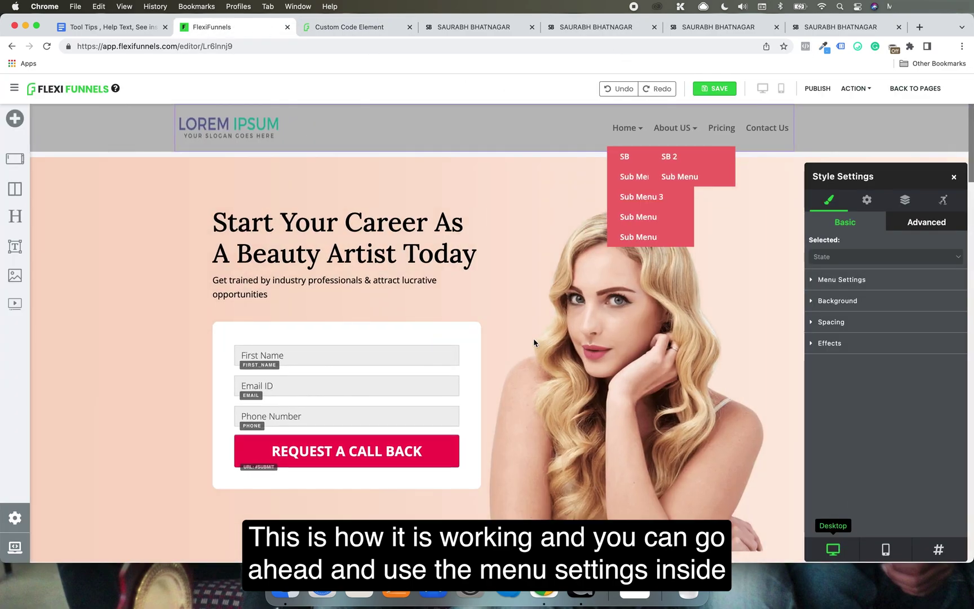